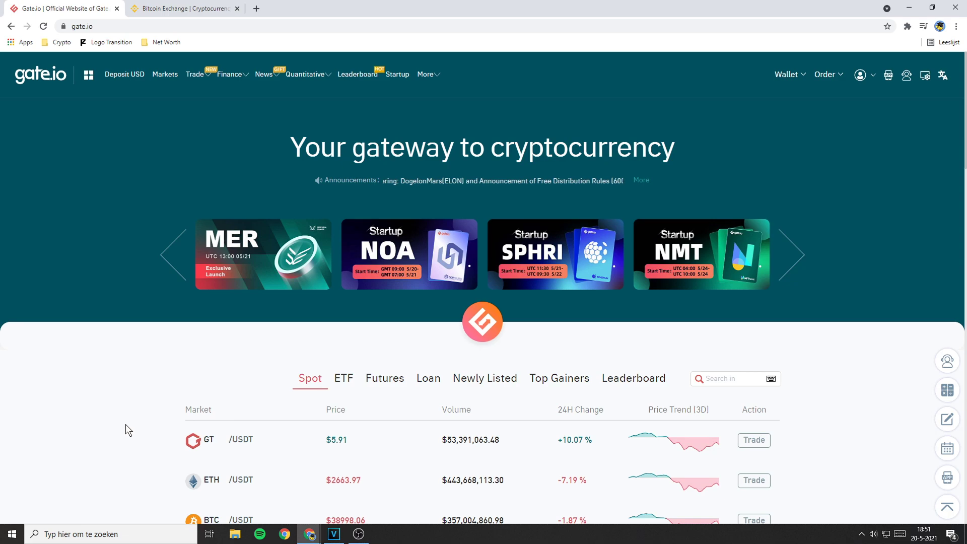
# Switch to Binance and open the Fiat and Spot wallet page from the Wallet menu.
pyautogui.click(186, 9)
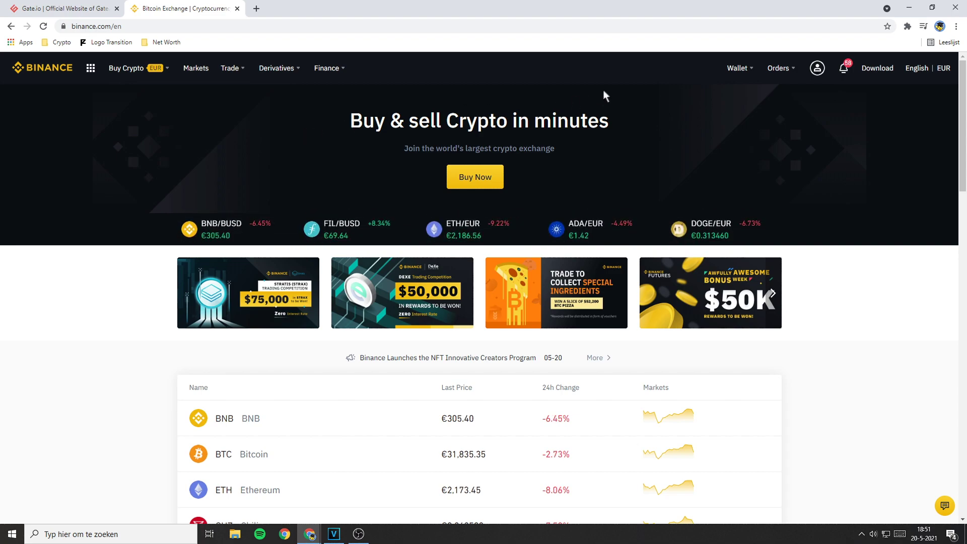
pyautogui.moveTo(736, 73)
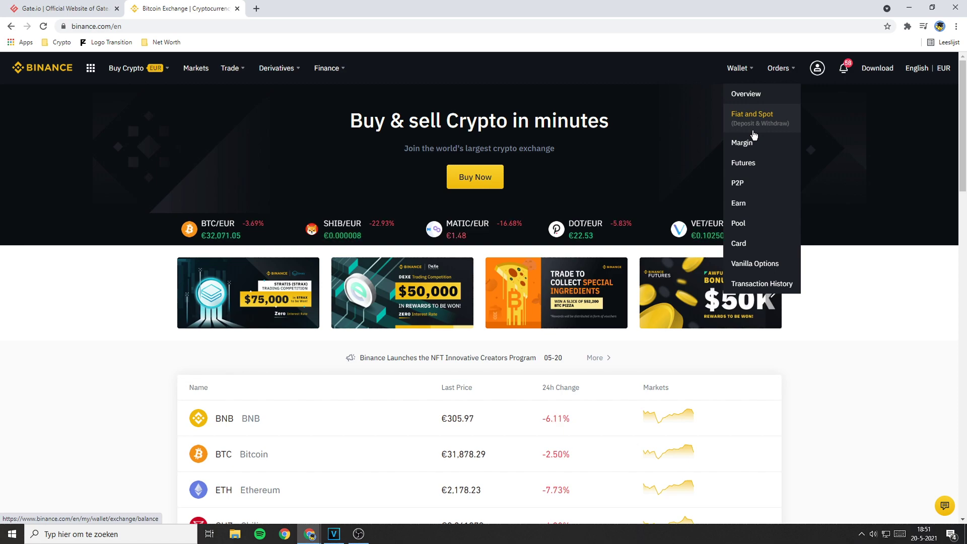
pyautogui.click(753, 132)
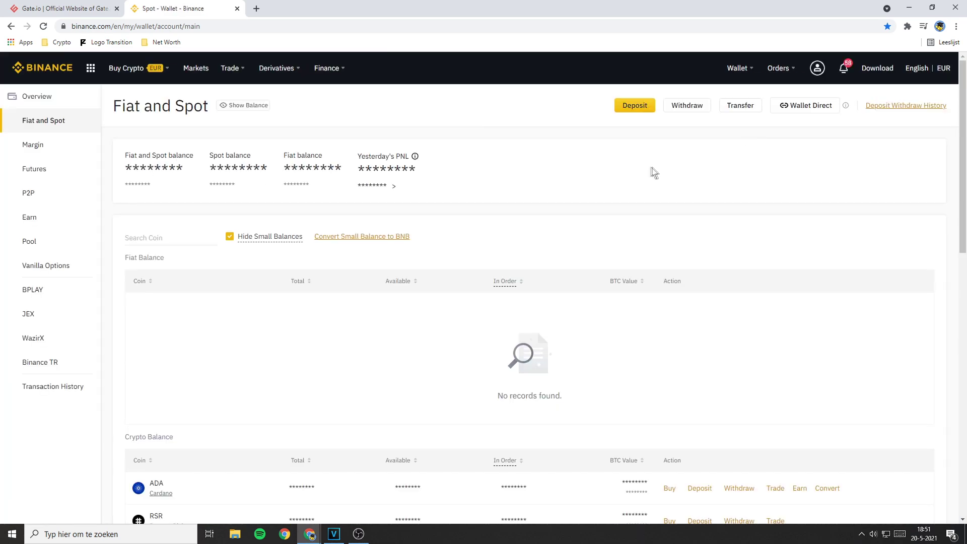
# Start a Binance crypto withdrawal and choose ALGO (Algorand) as the coin by searching 'algo'.
pyautogui.click(687, 107)
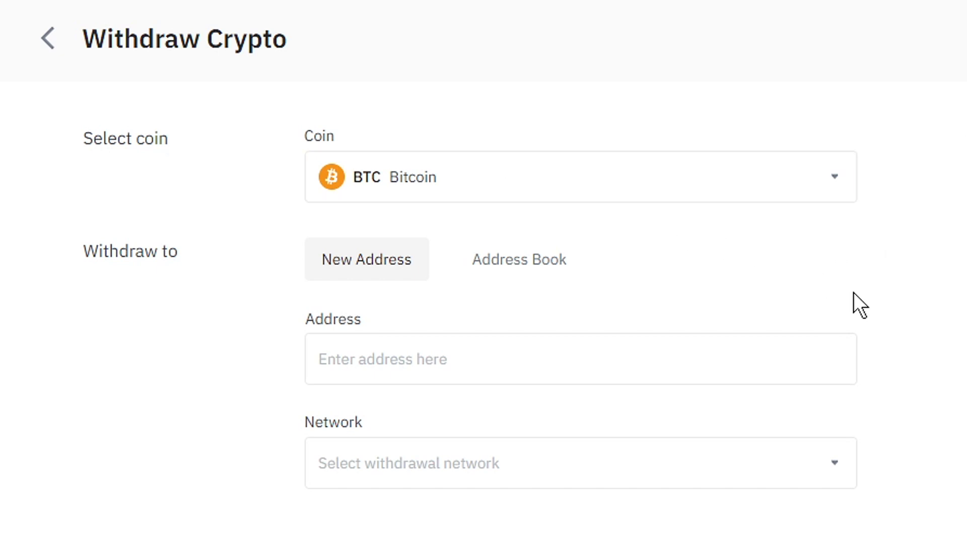
pyautogui.click(831, 184)
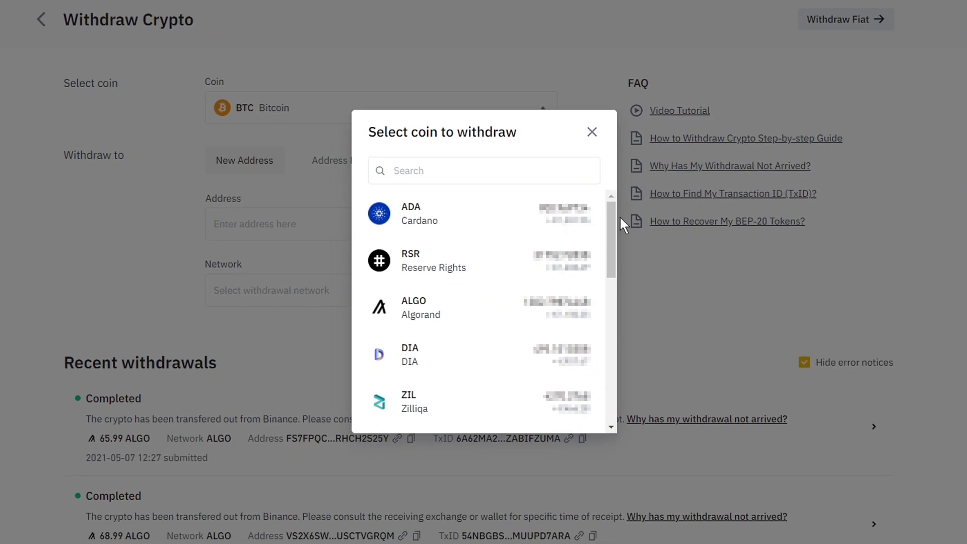
pyautogui.scroll(-10, 613, 221)
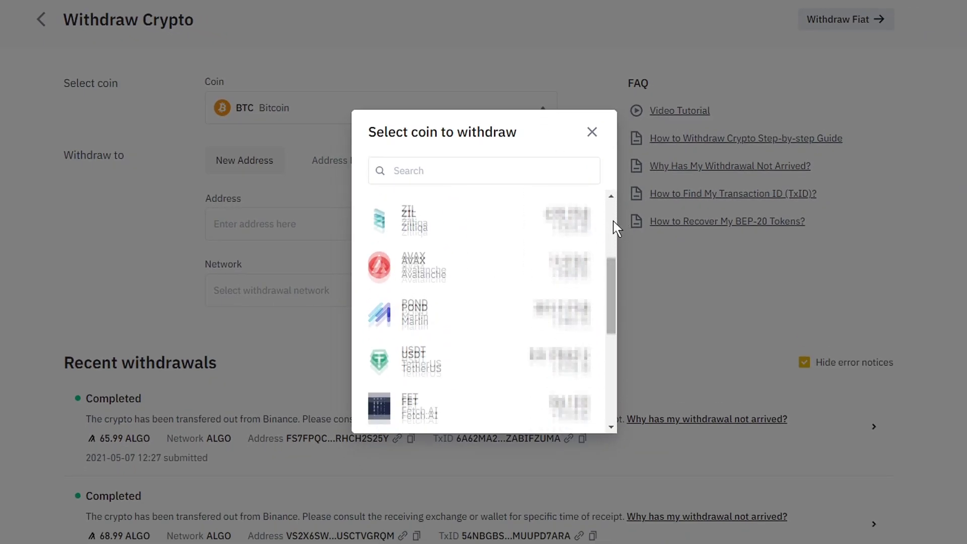
pyautogui.scroll(10, 615, 224)
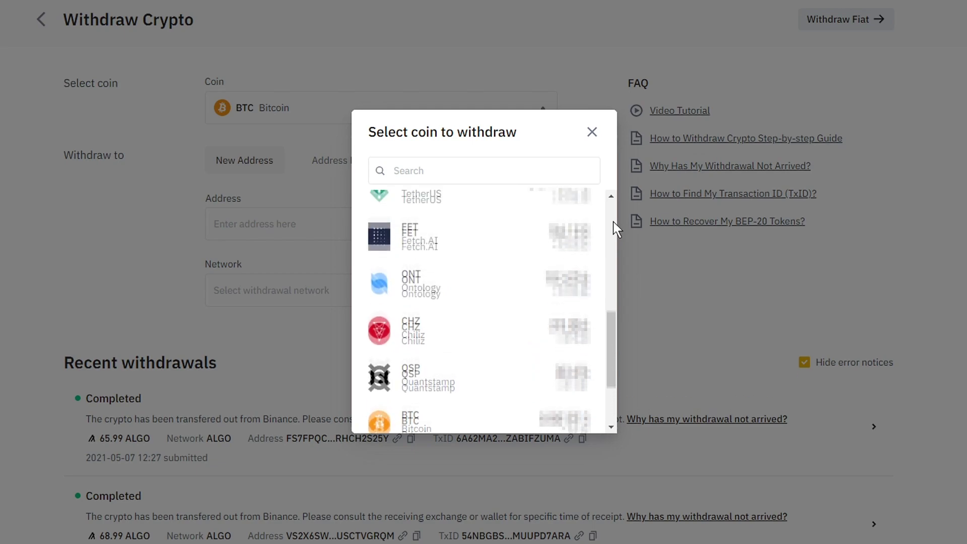
pyautogui.click(532, 173)
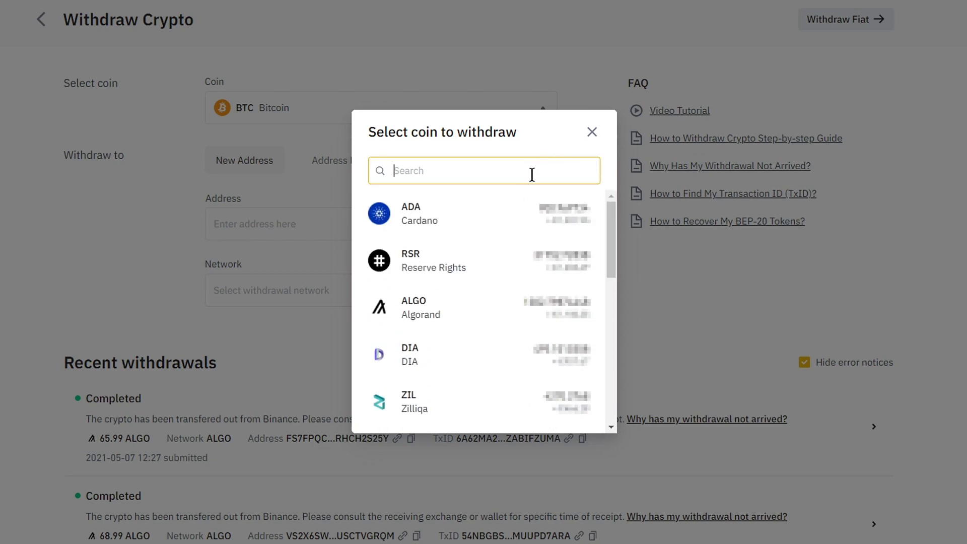
pyautogui.write('algo')
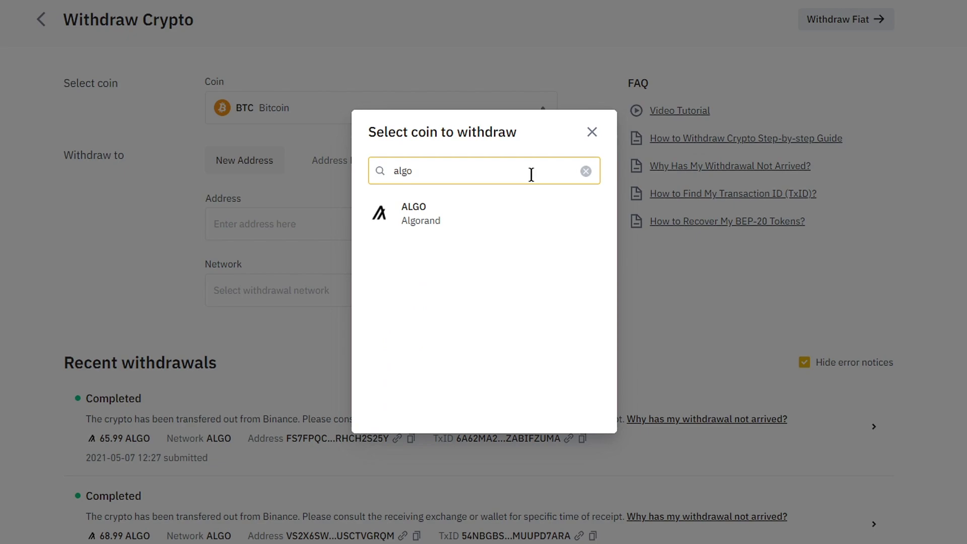
pyautogui.click(461, 212)
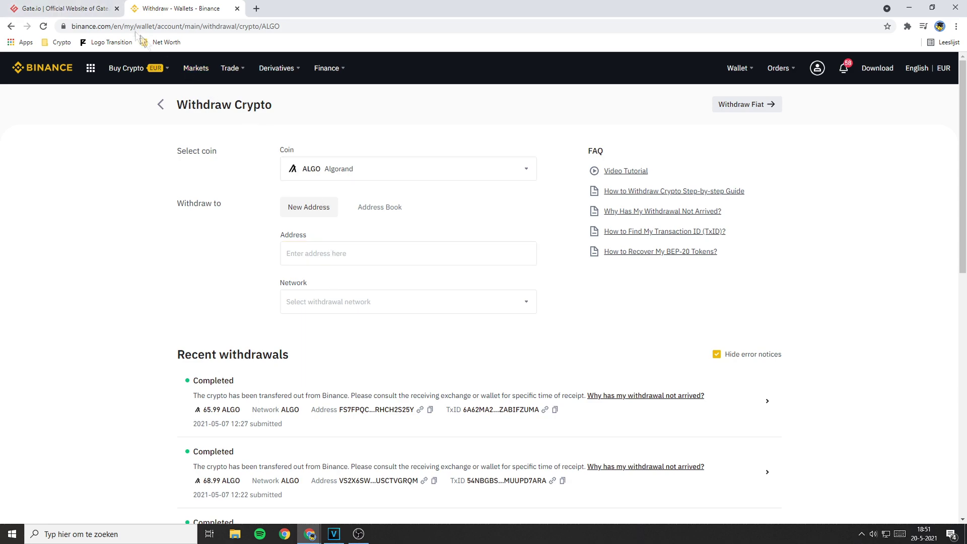
pyautogui.hotkey('ctrl', '1')
# Open Gate.io's Deposit page and select Ethereum (ETH) as the deposit coin.
pyautogui.moveTo(786, 76)
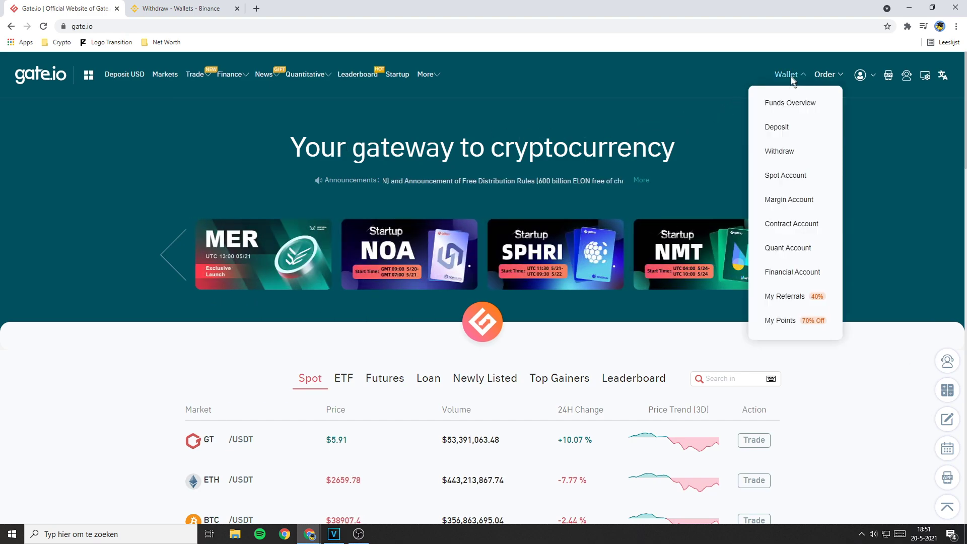
pyautogui.click(785, 127)
pyautogui.click(370, 194)
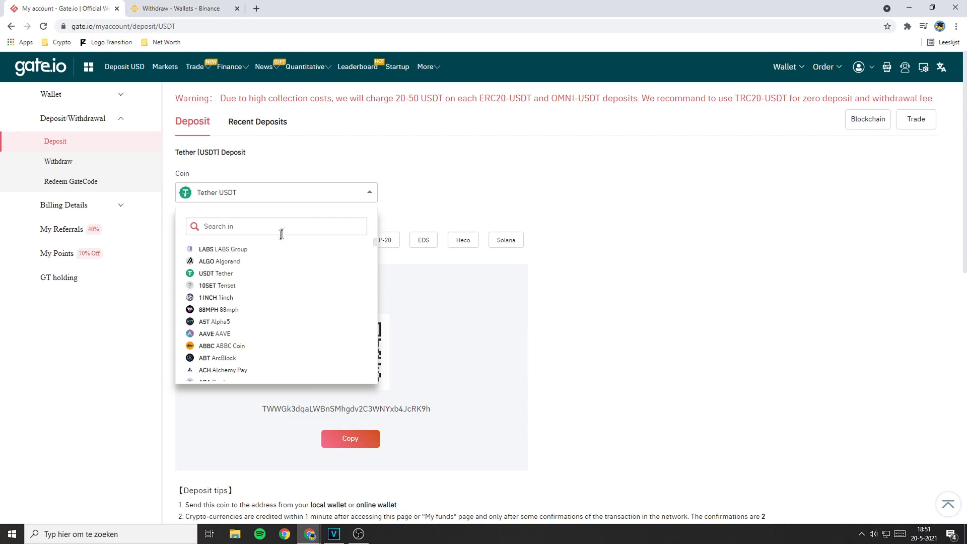
pyautogui.click(248, 230)
pyautogui.write('eth')
pyautogui.click(225, 251)
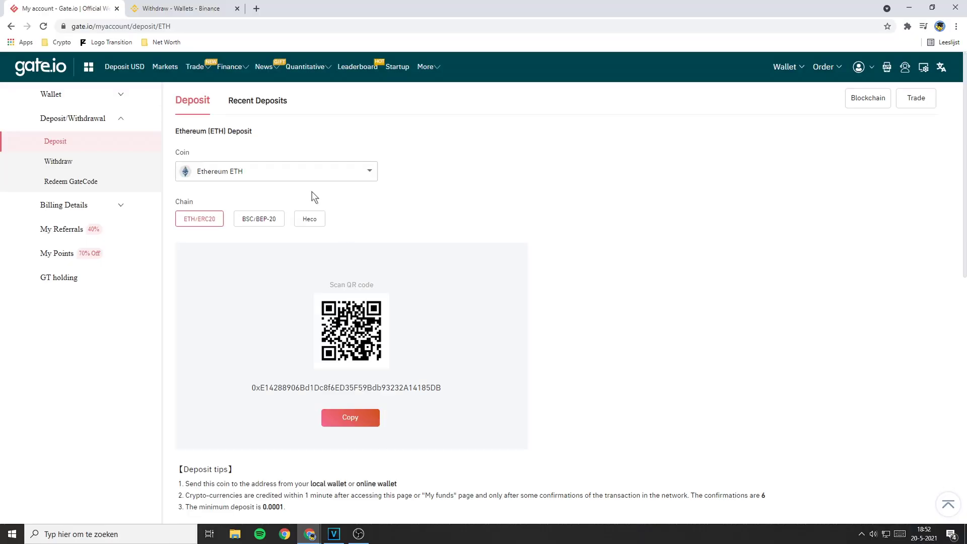
# Switch the deposit coin to Algorand (ALGO) and copy its deposit address.
pyautogui.click(295, 174)
pyautogui.click(272, 204)
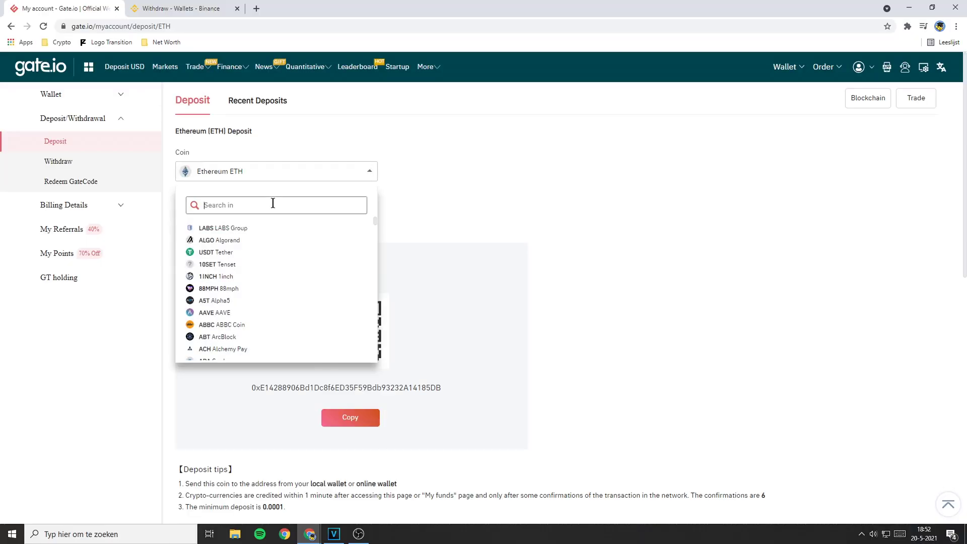
pyautogui.click(242, 240)
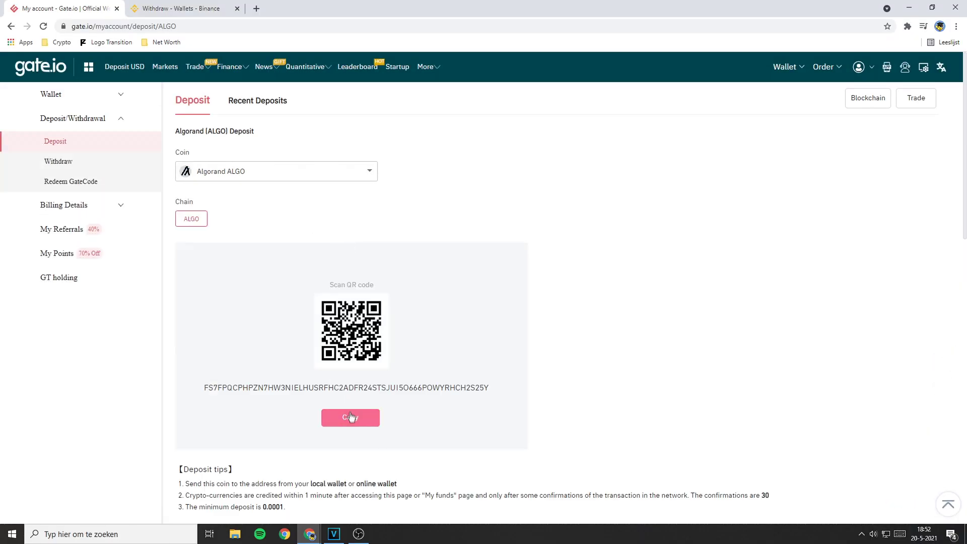
pyautogui.click(350, 417)
# Paste the Gate.io ALGO deposit address into Binance's withdrawal Address field.
pyautogui.click(200, 8)
pyautogui.click(335, 254)
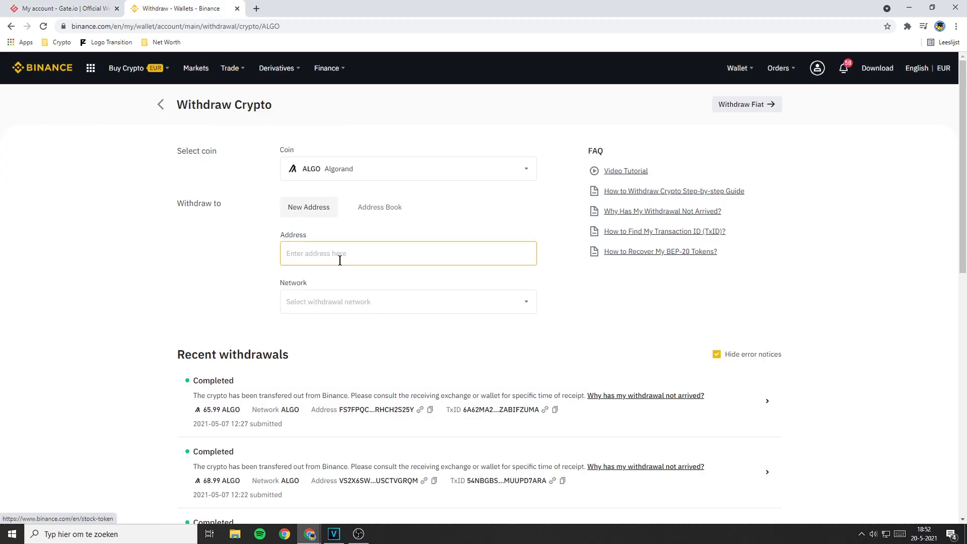
pyautogui.rightClick(336, 253)
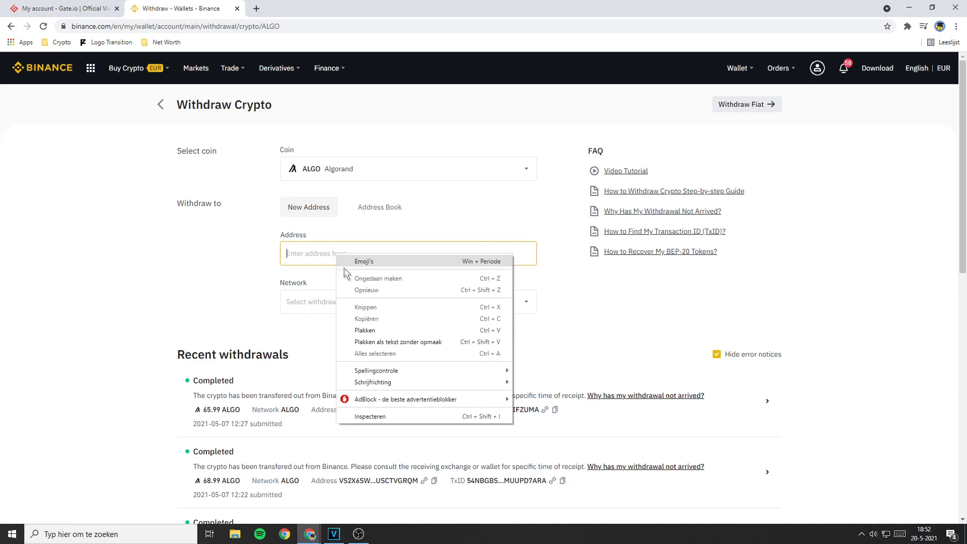
pyautogui.click(369, 330)
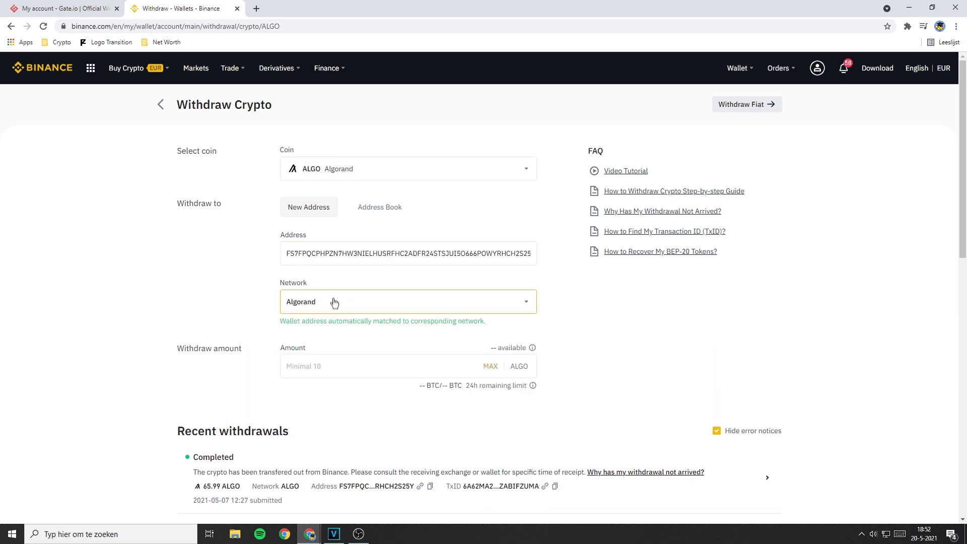
# Keep the Algorand network and enter a withdrawal amount of 100 ALGO.
pyautogui.click(334, 302)
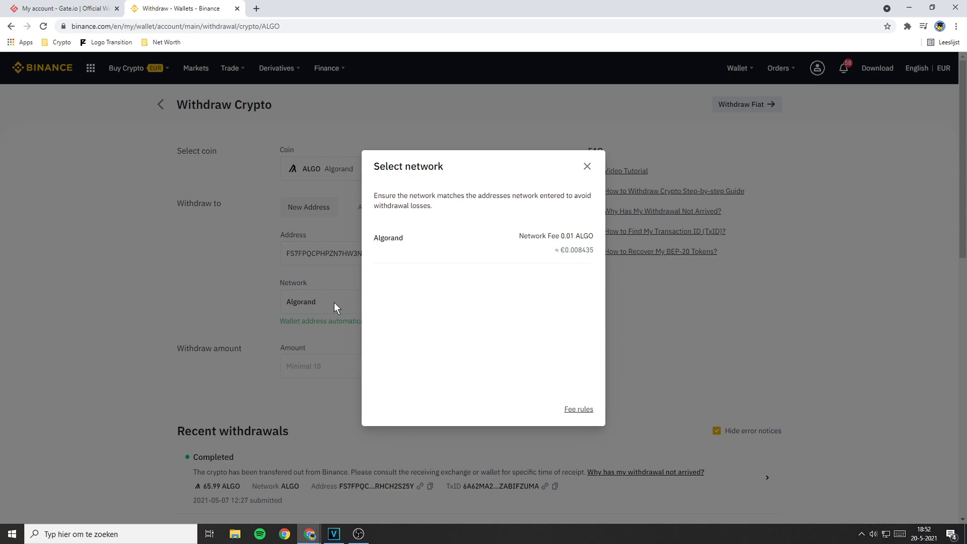
pyautogui.click(586, 166)
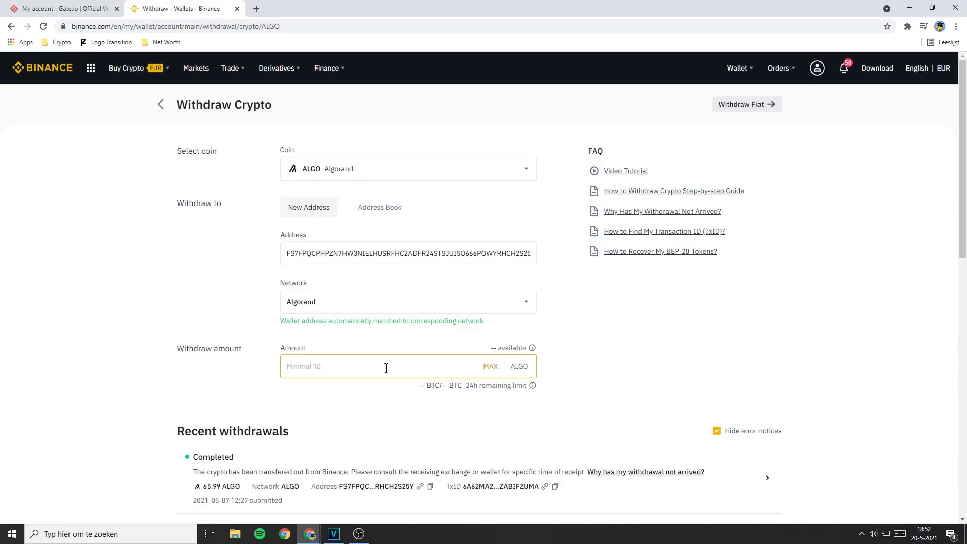
pyautogui.write('100')
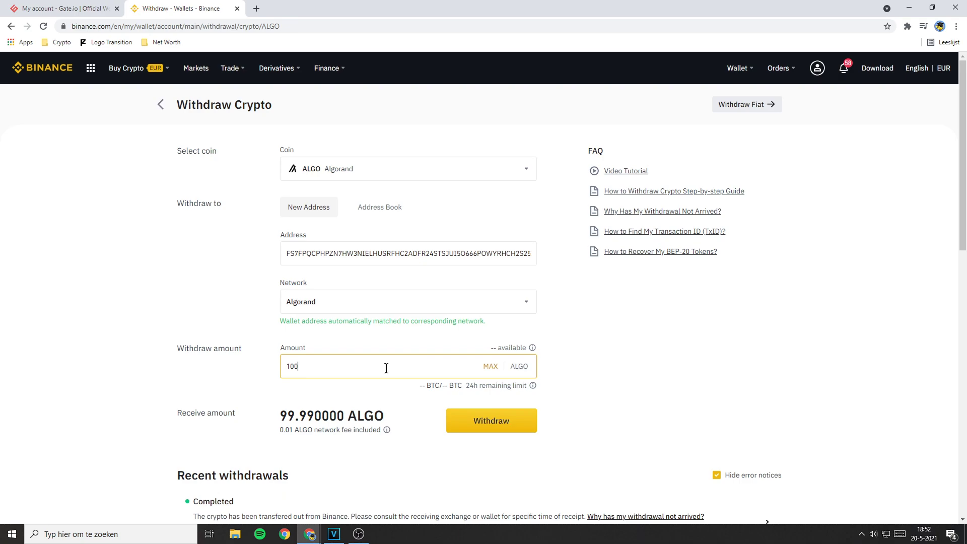
# Submit the 100 ALGO withdrawal, confirming details and entering the e-mail and authenticator codes.
pyautogui.click(464, 417)
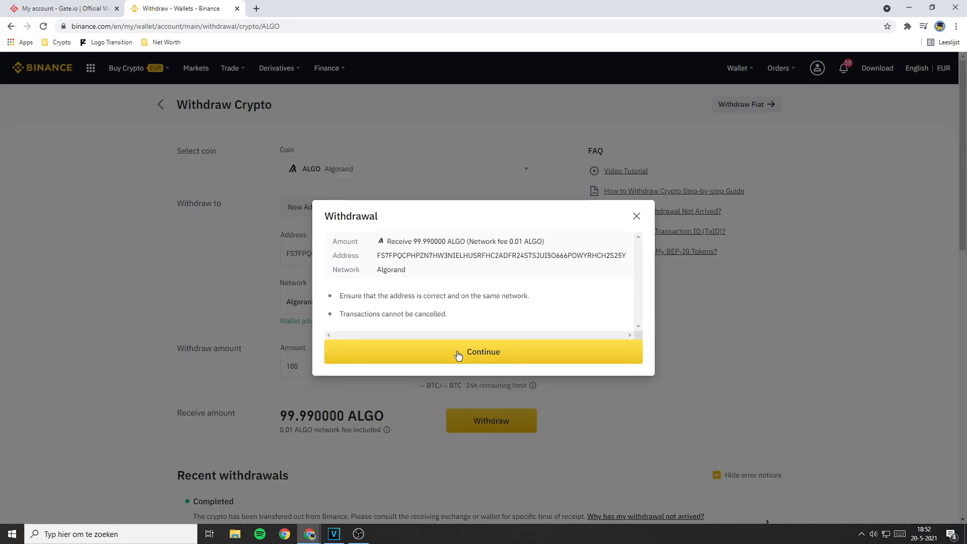
pyautogui.click(506, 351)
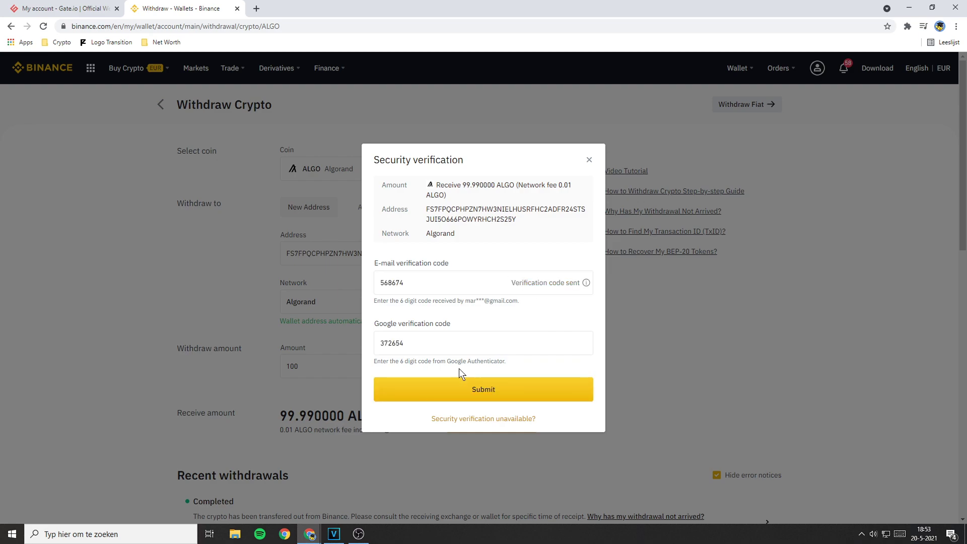
pyautogui.click(458, 391)
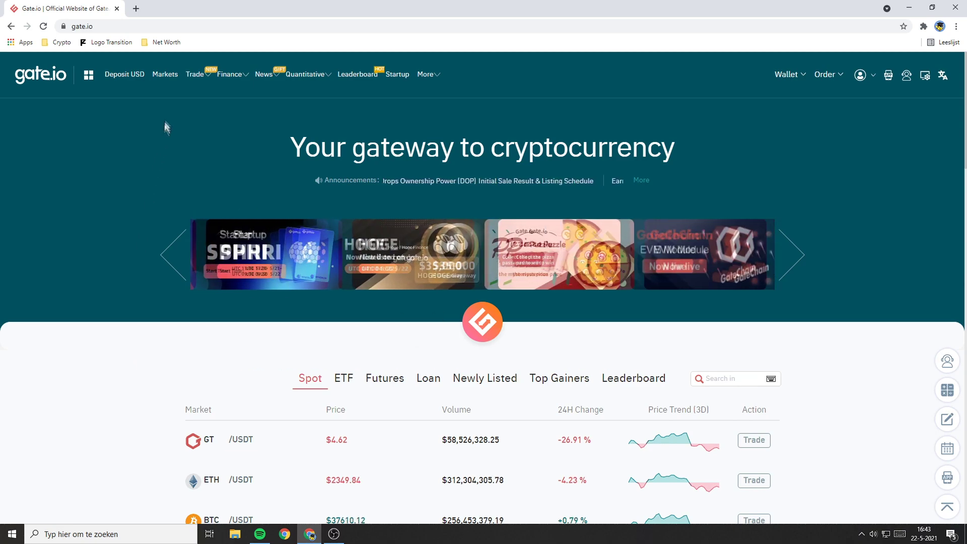
# Search Gate.io's USDT markets for 'algo' and open the ALGO_USDT spot market.
pyautogui.click(165, 74)
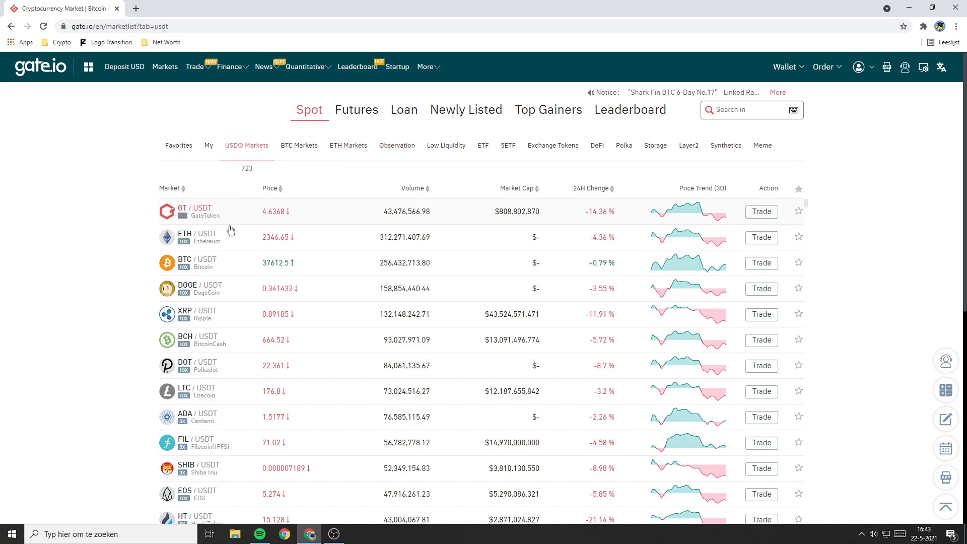
pyautogui.scroll(-2, 240, 323)
pyautogui.scroll(-5, 240, 323)
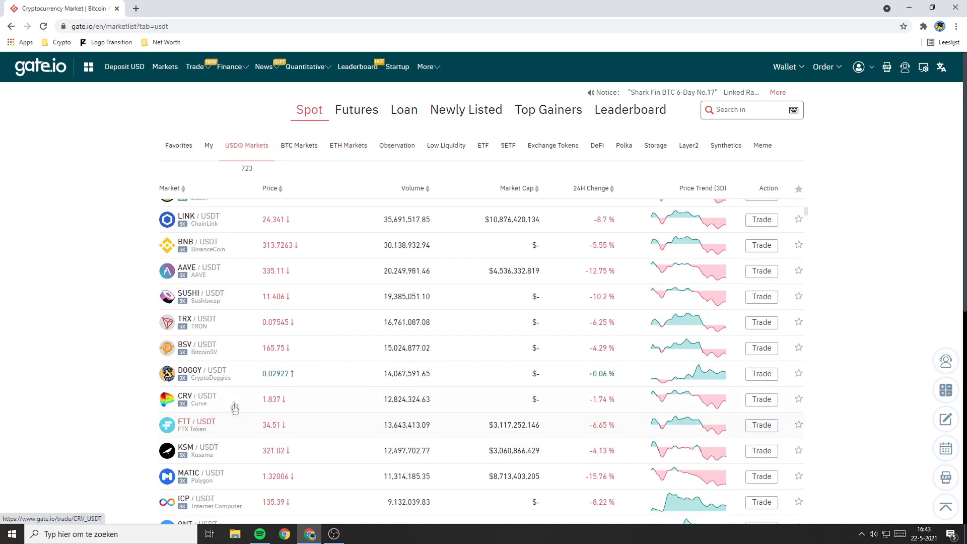
pyautogui.scroll(10, 241, 353)
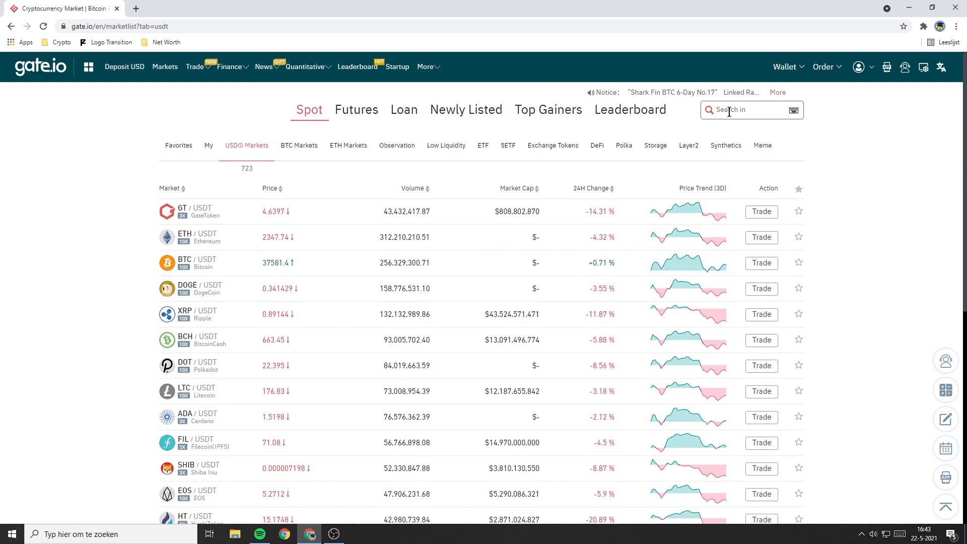
pyautogui.click(728, 112)
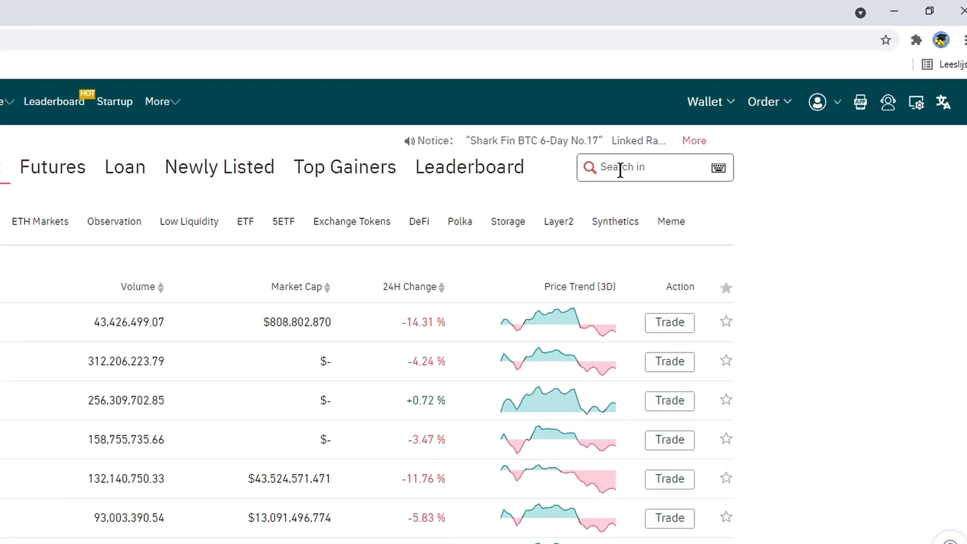
pyautogui.write('algo')
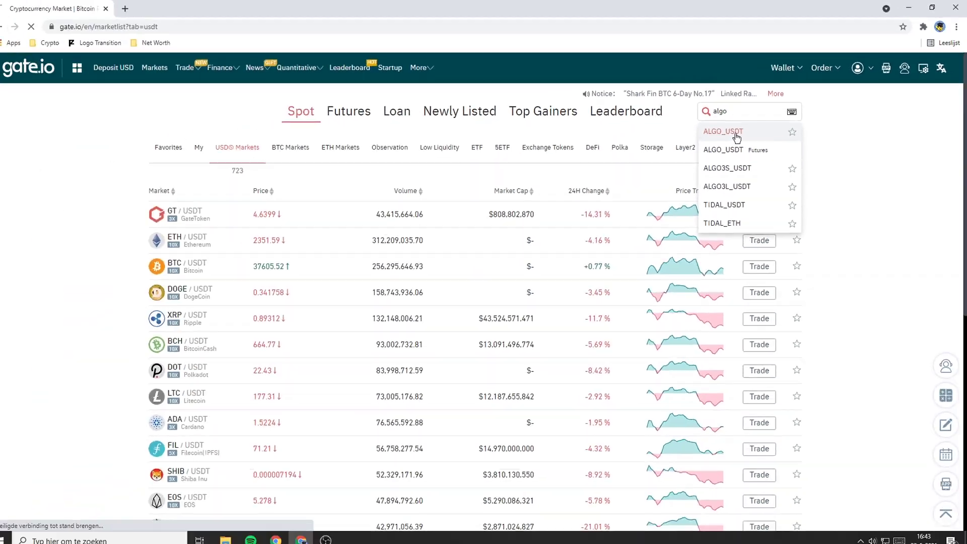
pyautogui.click(451, 325)
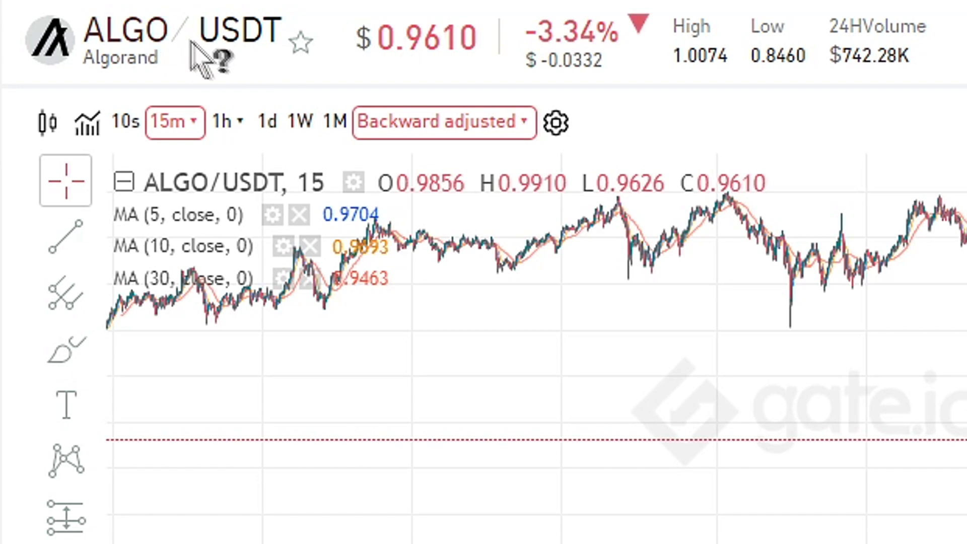
pyautogui.moveTo(526, 31); pyautogui.dragTo(604, 23)
pyautogui.tripleClick(520, 30)
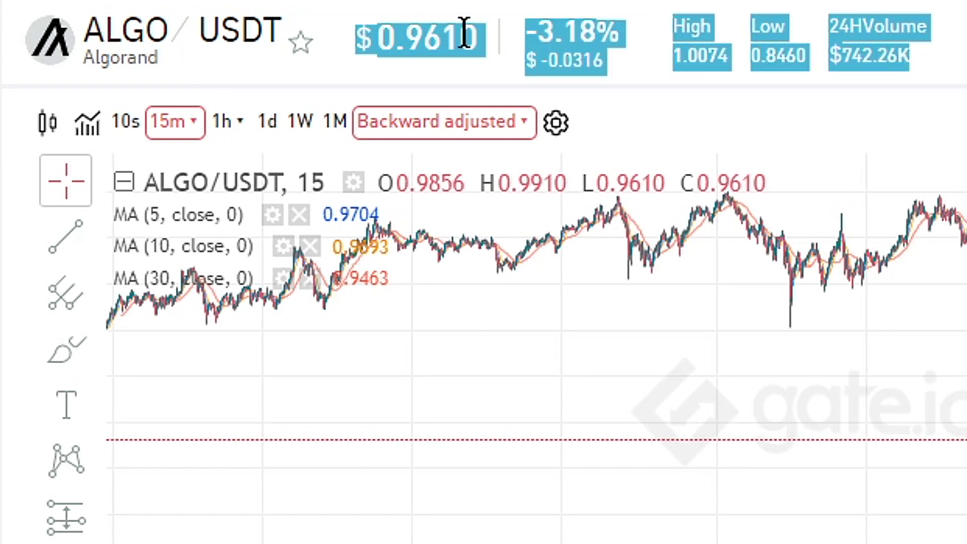
pyautogui.click(518, 36)
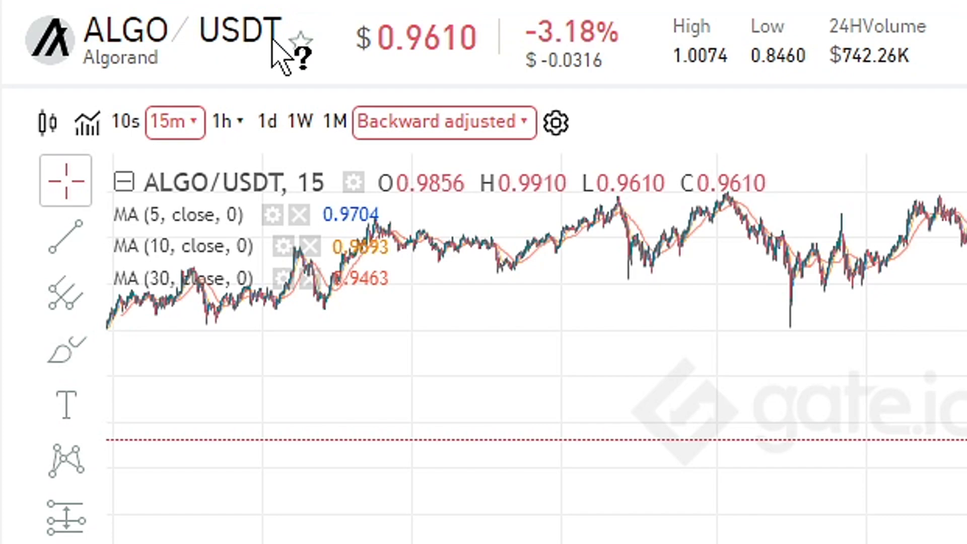
pyautogui.moveTo(682, 55); pyautogui.dragTo(731, 58)
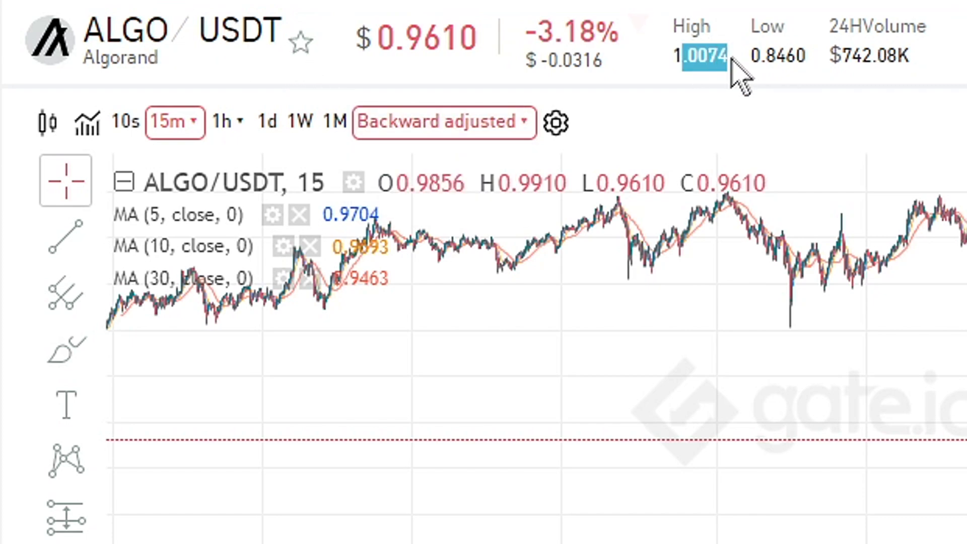
pyautogui.click(731, 58)
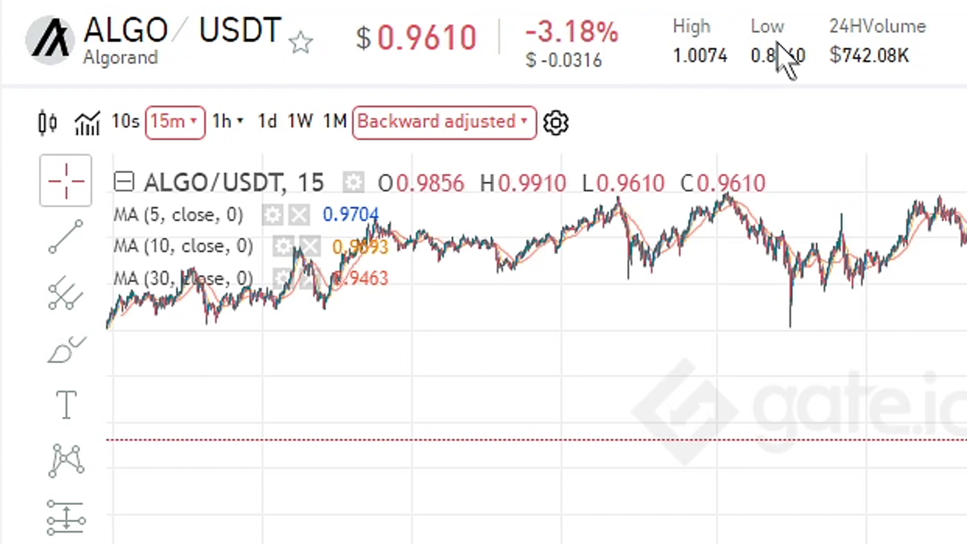
pyautogui.moveTo(777, 44); pyautogui.dragTo(802, 48)
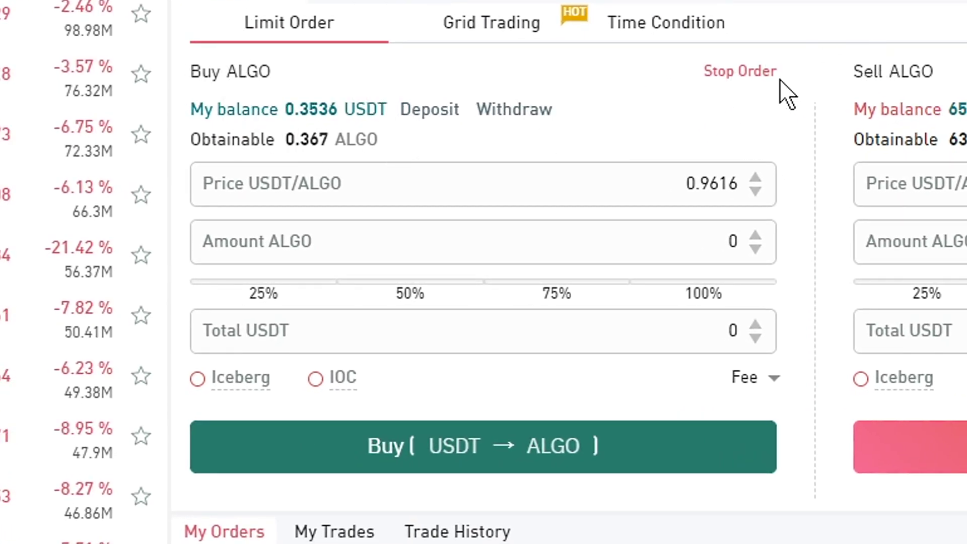
# Set the Buy ALGO form to price 0.9628 USDT and amount 0.367 ALGO (0.35 USDT total).
pyautogui.doubleClick(199, 72)
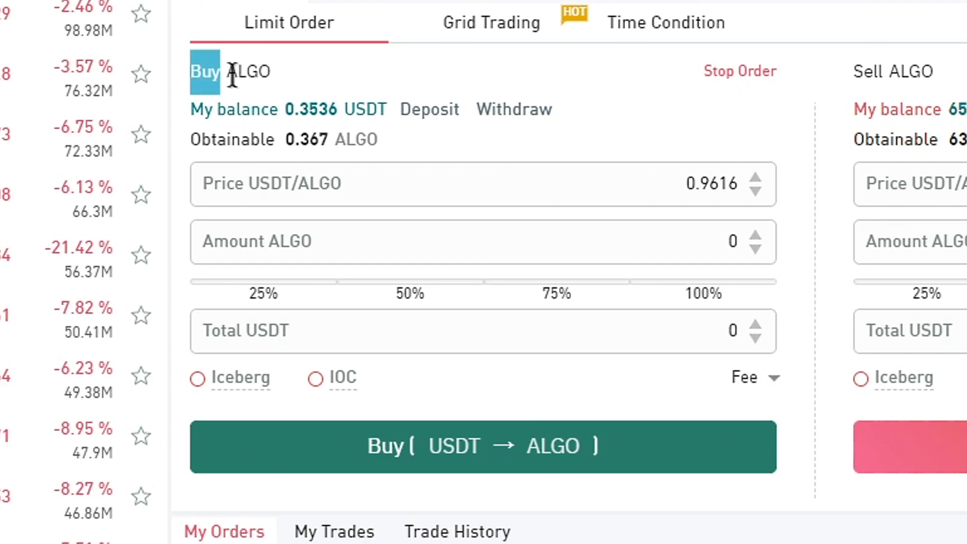
pyautogui.click(276, 79)
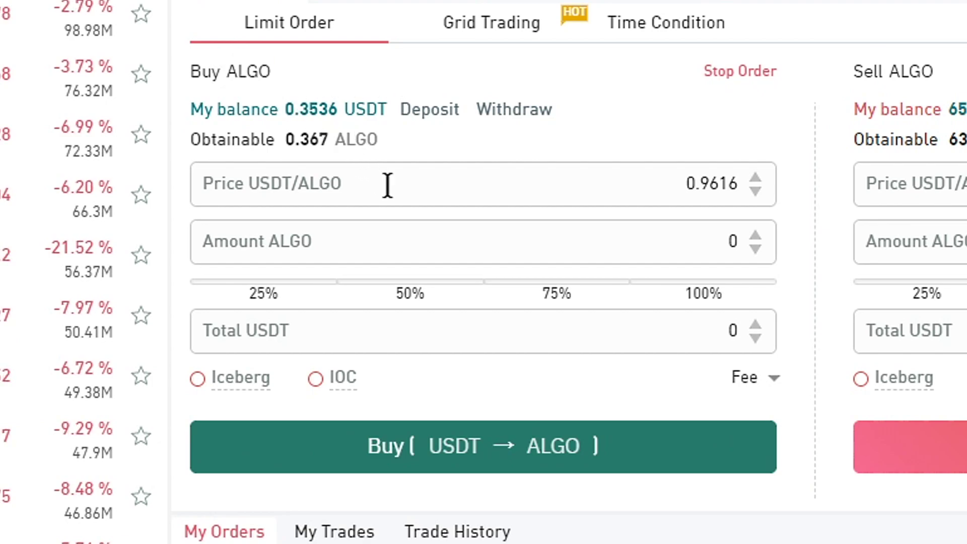
pyautogui.click(756, 178)
pyautogui.click(755, 179)
pyautogui.click(756, 179)
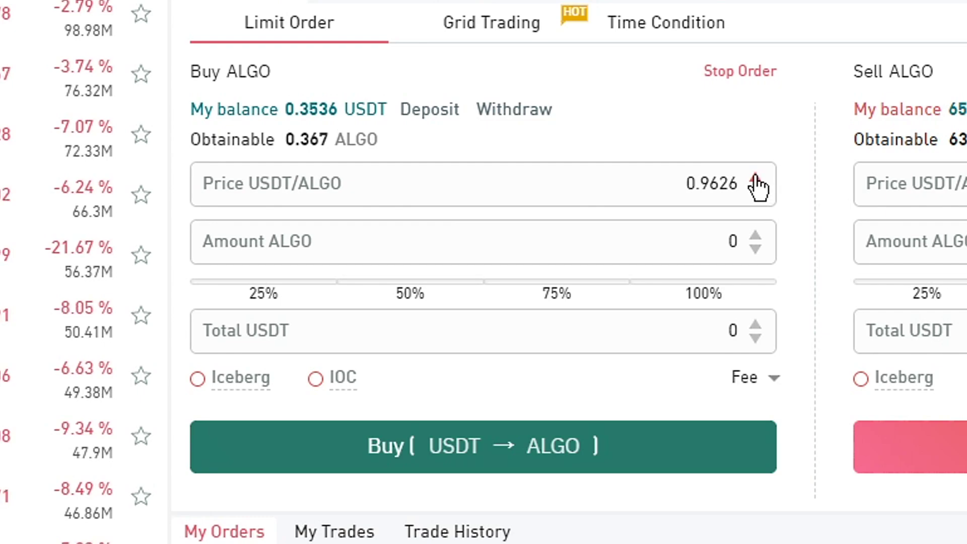
pyautogui.click(755, 178)
pyautogui.click(755, 179)
pyautogui.click(756, 236)
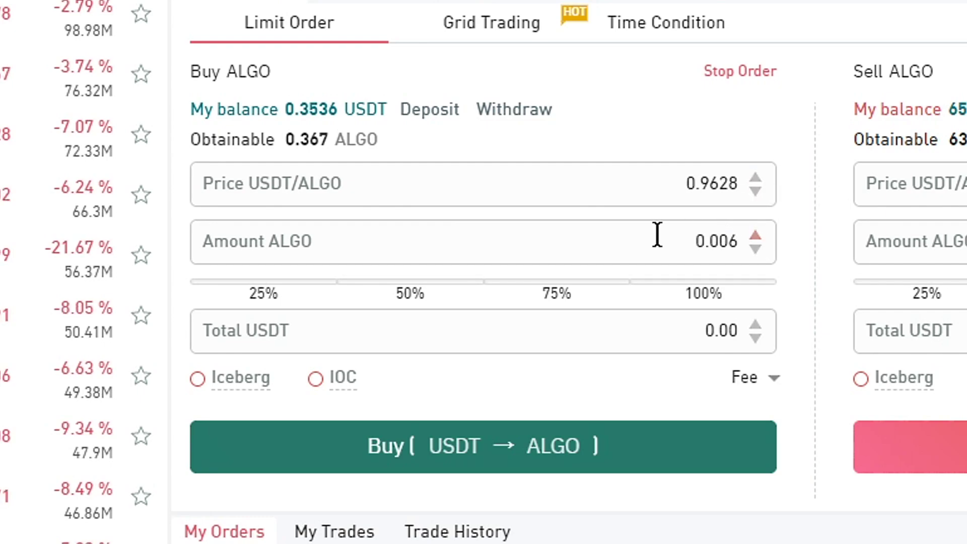
pyautogui.moveTo(656, 235); pyautogui.dragTo(798, 255)
pyautogui.write('55')
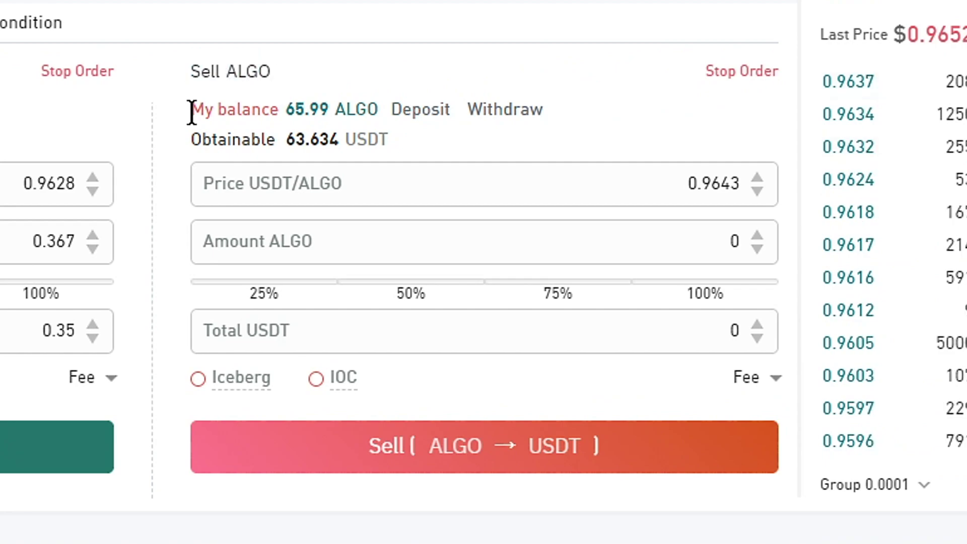
# Fill the Sell ALGO amount with the full 65.99 ALGO balance at 0.9643 USDT.
pyautogui.moveTo(190, 108); pyautogui.dragTo(290, 120)
pyautogui.click(289, 118)
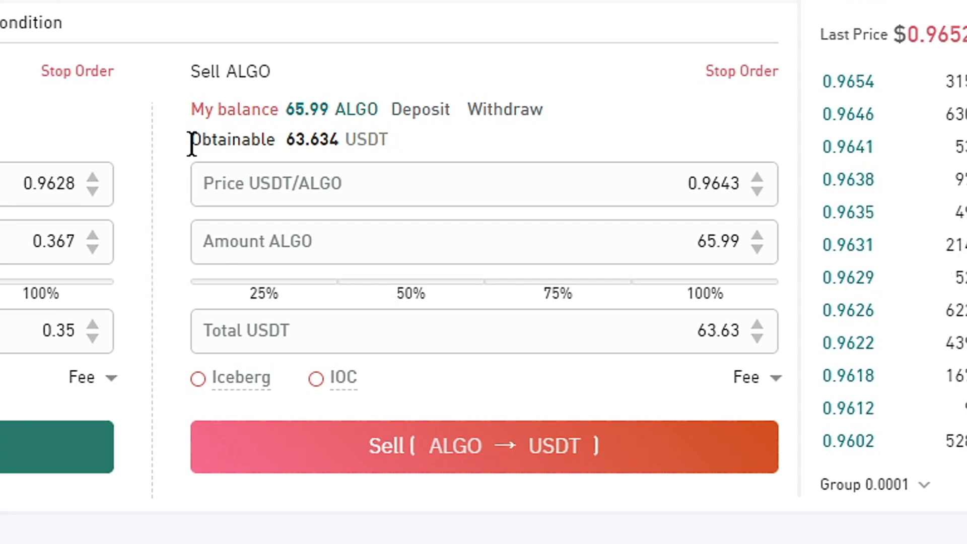
pyautogui.moveTo(192, 144); pyautogui.dragTo(395, 135)
pyautogui.click(385, 140)
pyautogui.click(287, 146)
pyautogui.click(396, 136)
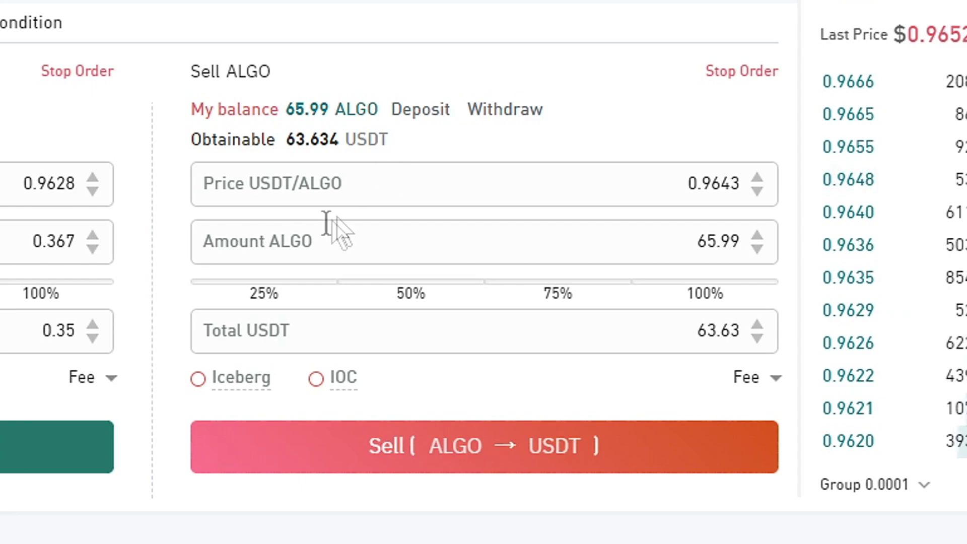
# Try the 25%, 50% and 75% amount presets, ending on the full 65.99 ALGO (63.63 USDT).
pyautogui.click(251, 281)
pyautogui.click(251, 283)
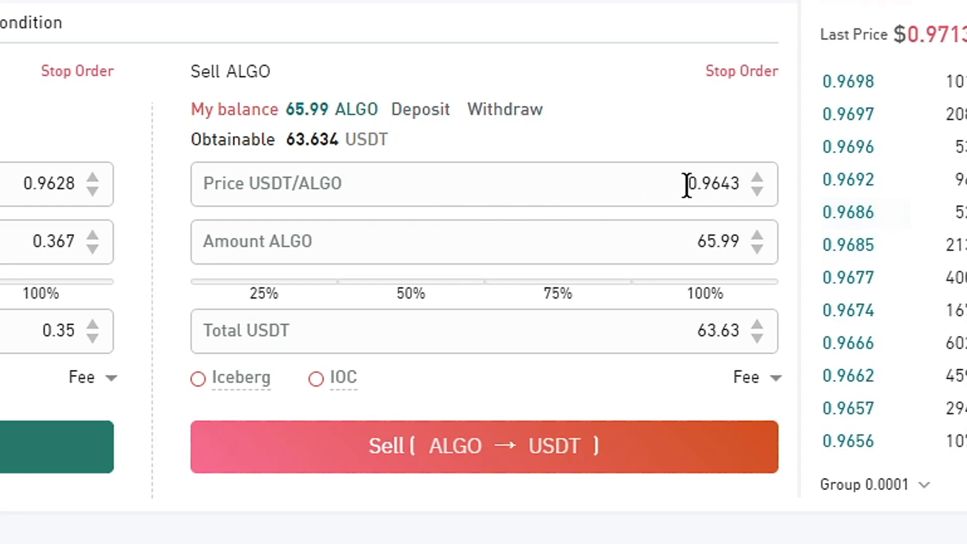
pyautogui.click(227, 291)
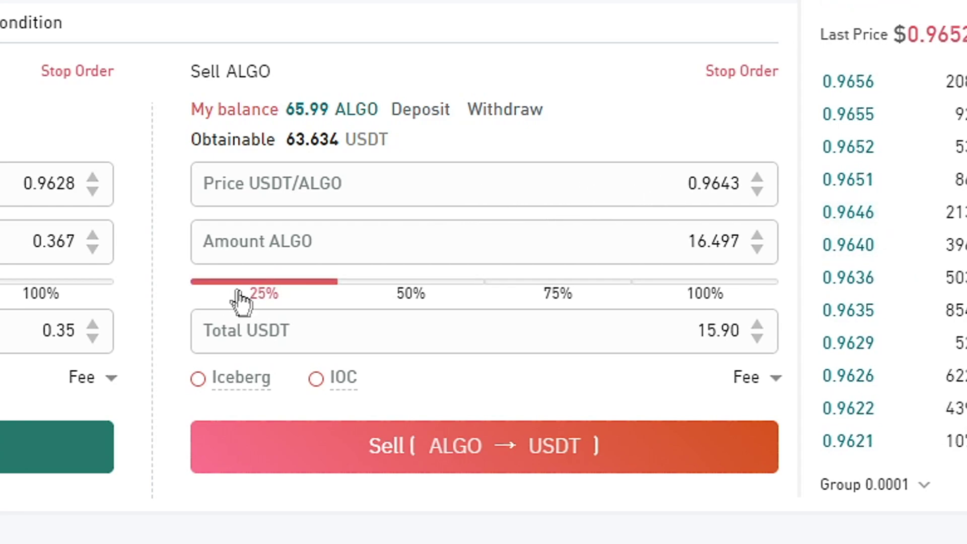
pyautogui.click(413, 296)
pyautogui.click(528, 300)
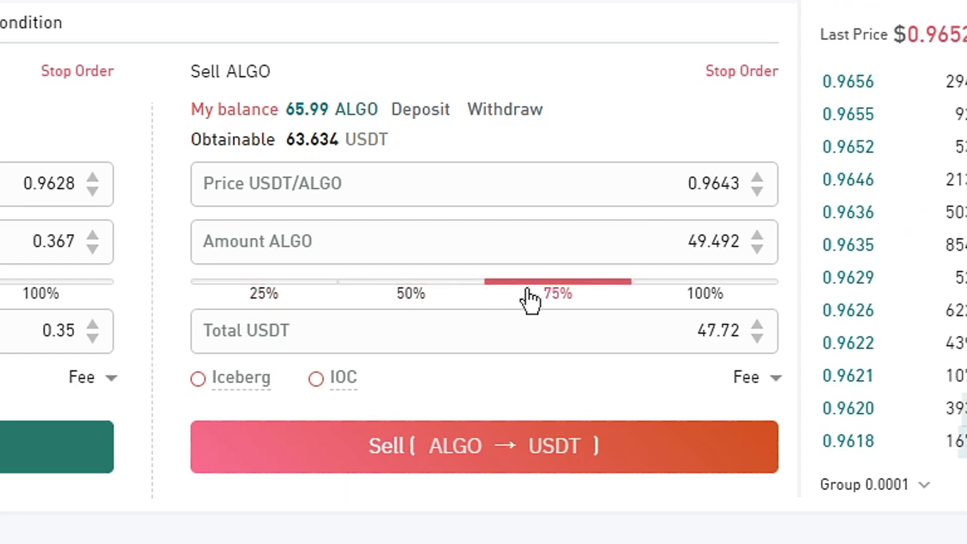
pyautogui.click(664, 294)
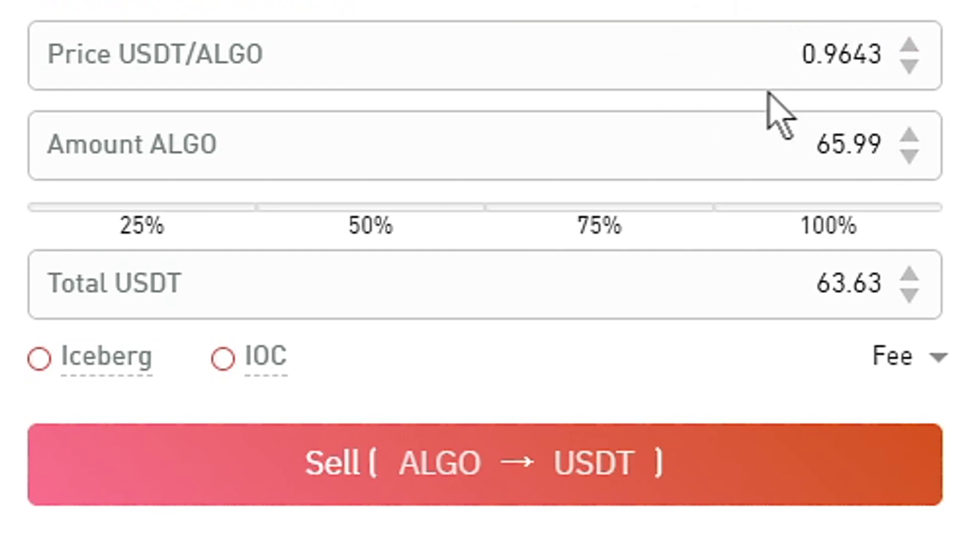
# Change the sell amount to 10 ALGO and submit the sell order.
pyautogui.doubleClick(518, 182)
pyautogui.write('10')
pyautogui.click(485, 484)
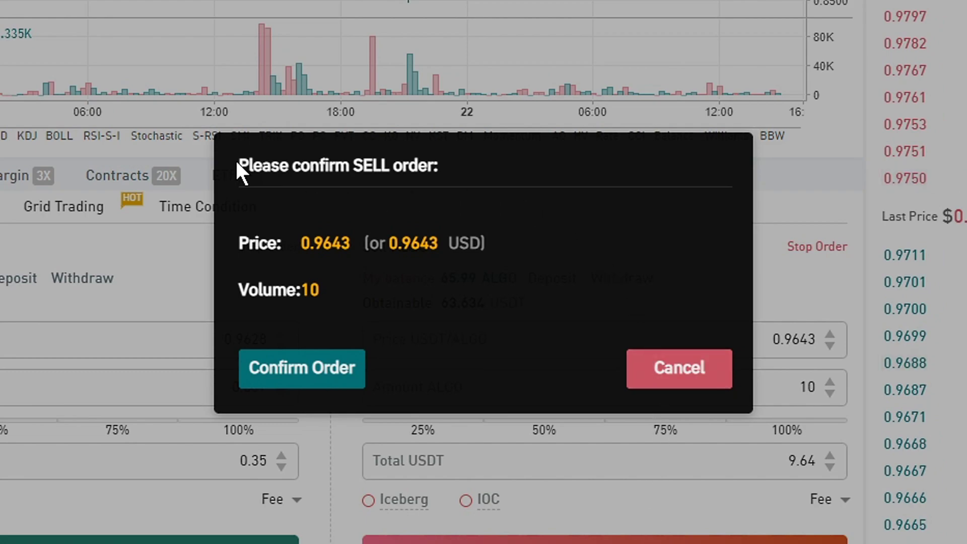
# Confirm the 10 ALGO sell order and authorise it with the fund password.
pyautogui.moveTo(235, 158); pyautogui.dragTo(436, 171)
pyautogui.click(433, 176)
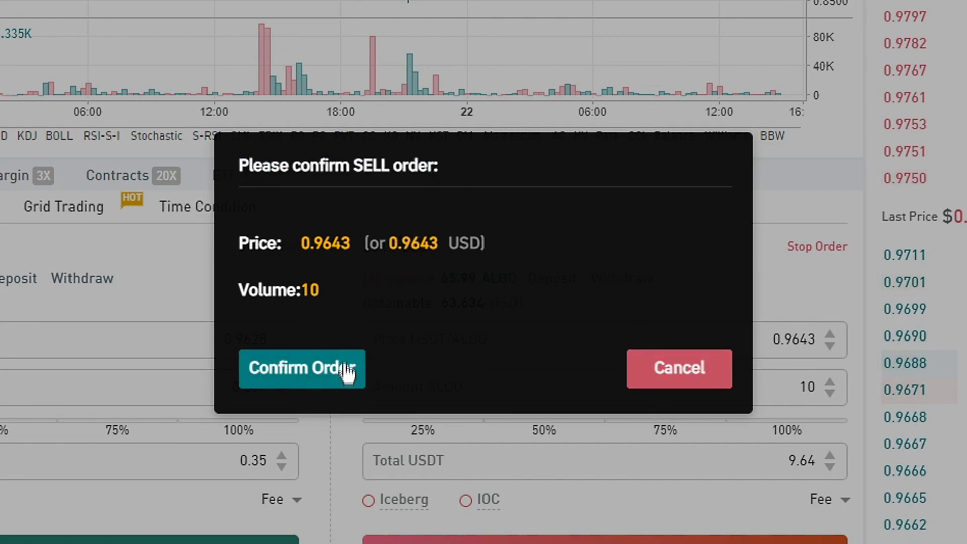
pyautogui.click(327, 380)
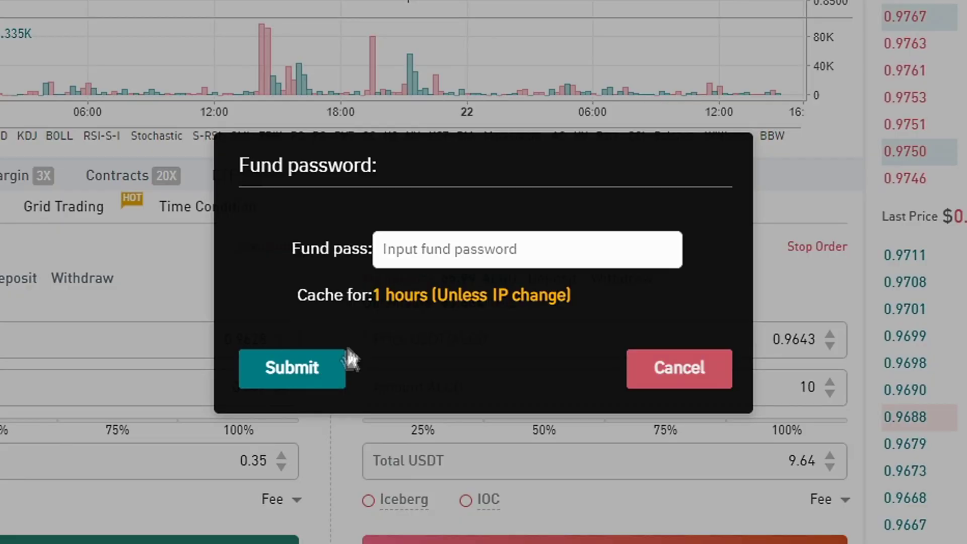
pyautogui.moveTo(292, 251); pyautogui.dragTo(384, 248)
pyautogui.click(383, 248)
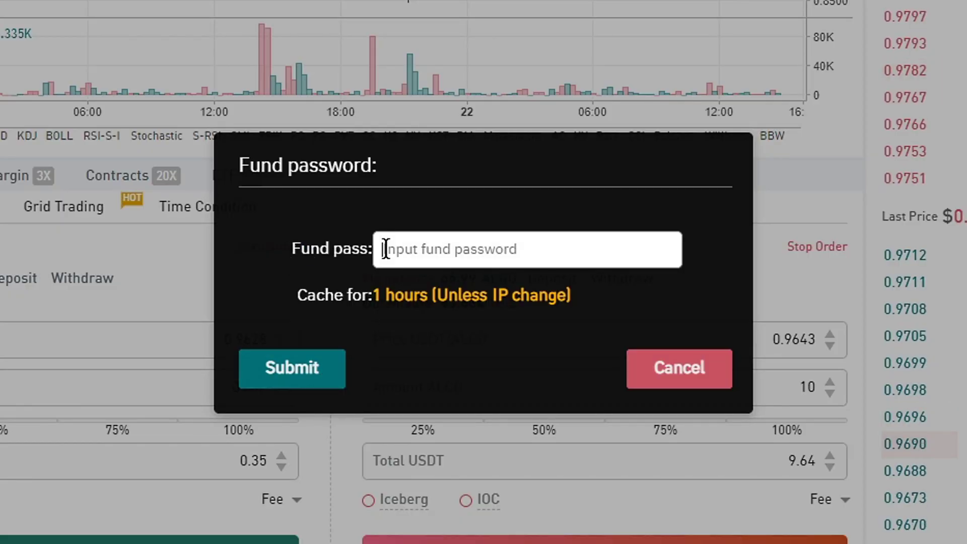
pyautogui.hotkey('ctrl', 'v')
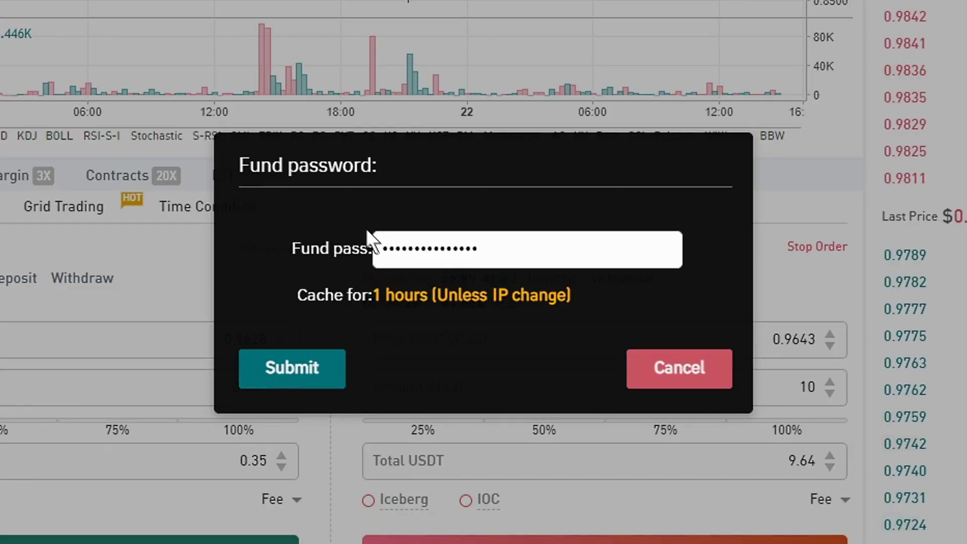
pyautogui.click(301, 381)
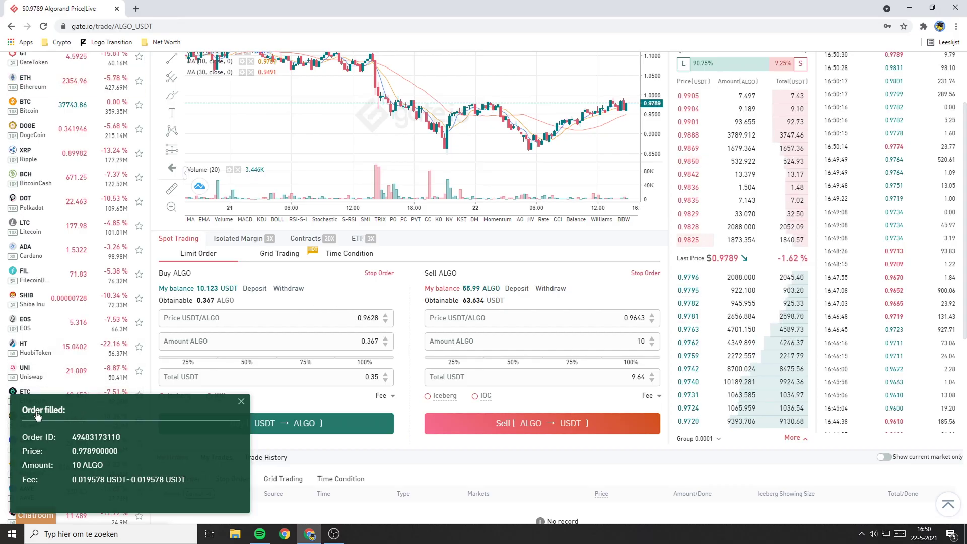
# Scroll up to review the filled 55.99 ALGO sale and the 64.8723 USDT balance.
pyautogui.scroll(2, 556, 355)
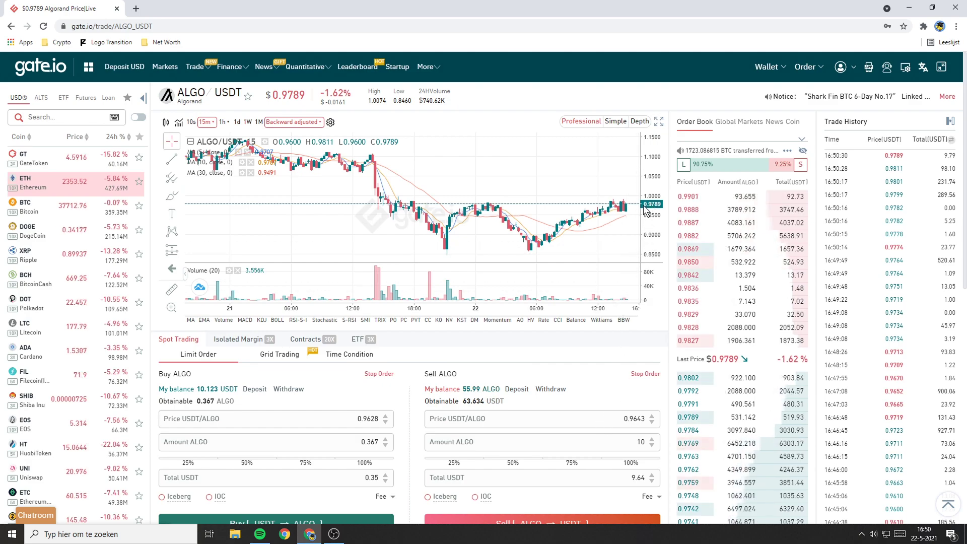
pyautogui.scroll(1, 657, 216)
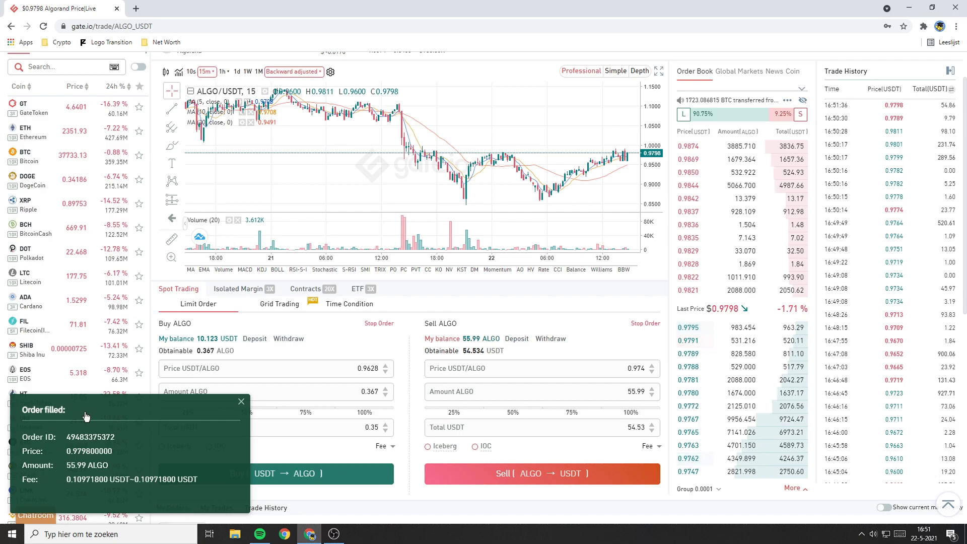
pyautogui.scroll(2, 86, 416)
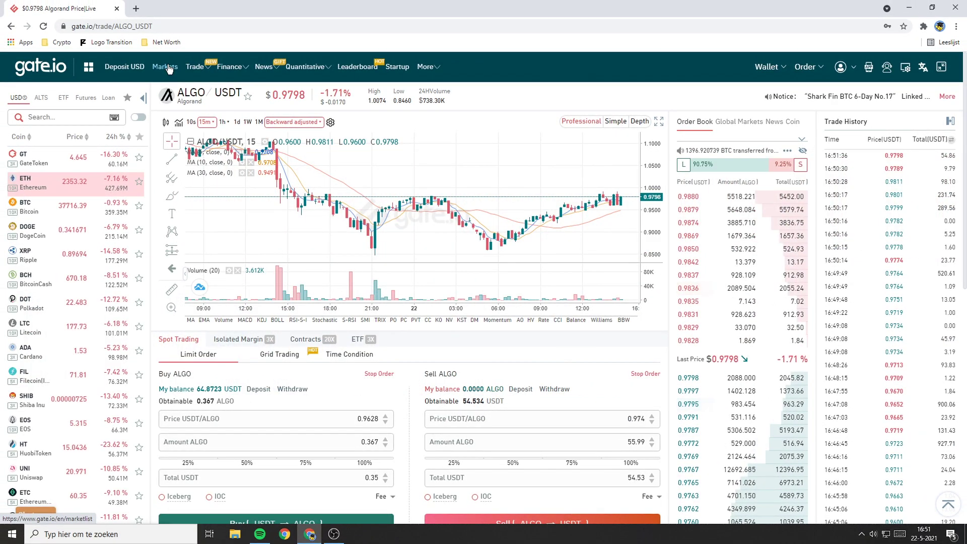
# Search the markets for 'safemo' and open the SAFEMOON_USDT spot trading pair.
pyautogui.click(136, 48)
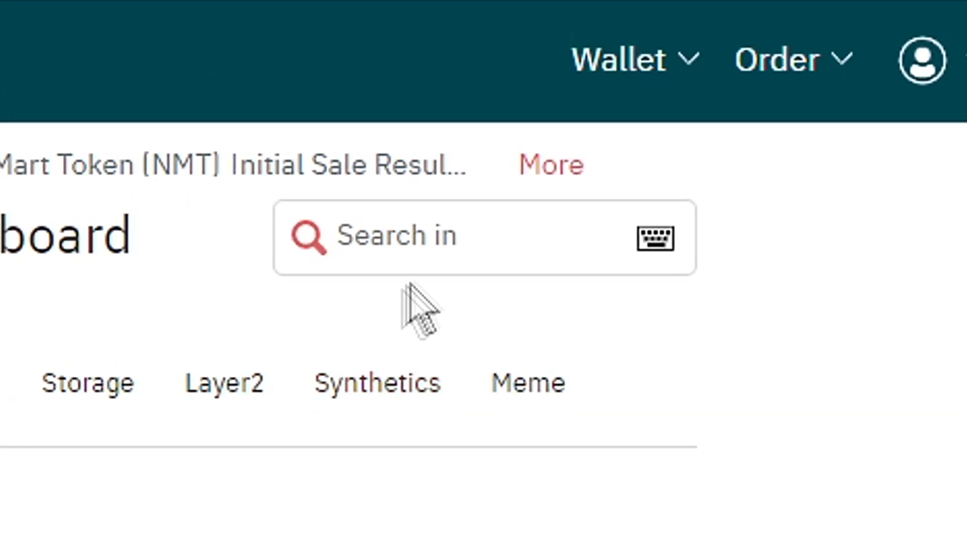
pyautogui.click(463, 264)
pyautogui.write('safemoon')
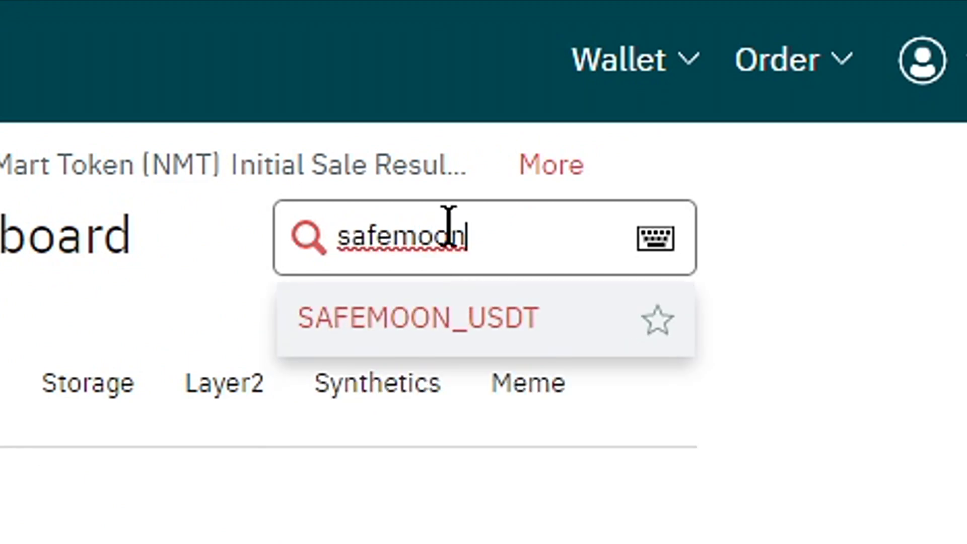
pyautogui.click(434, 332)
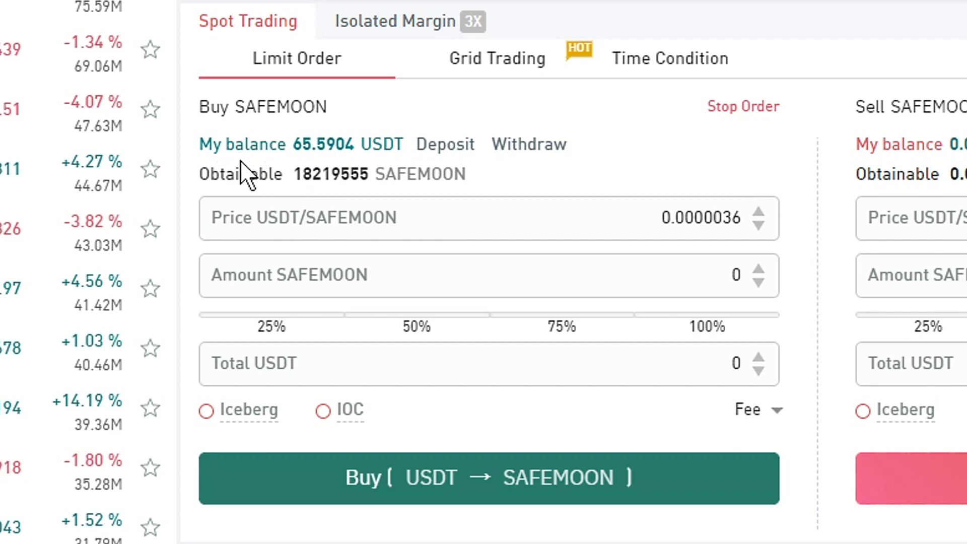
# Fill in the obtainable SAFEMOON amount and set the buy price to 0.000003599 USDT.
pyautogui.click(327, 177)
pyautogui.moveTo(638, 278); pyautogui.dragTo(794, 297)
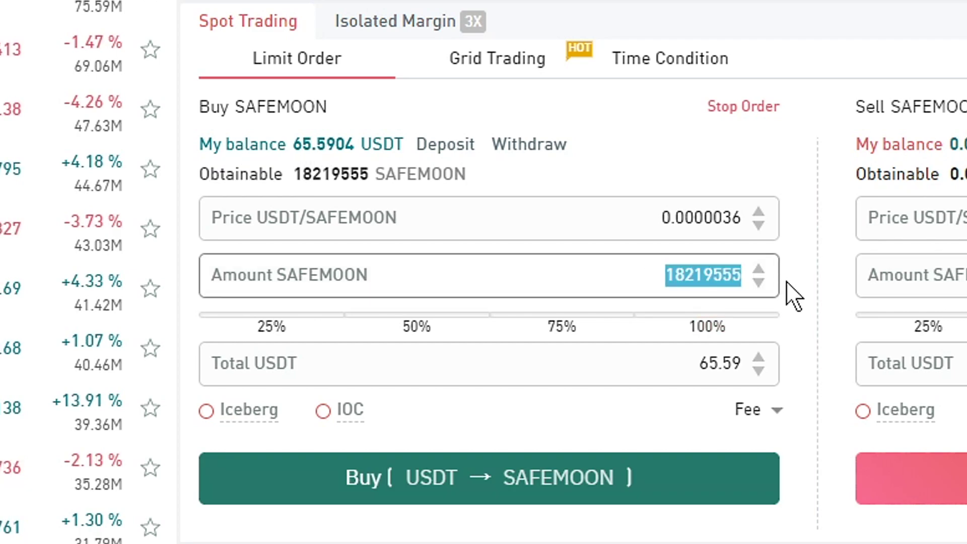
pyautogui.click(800, 302)
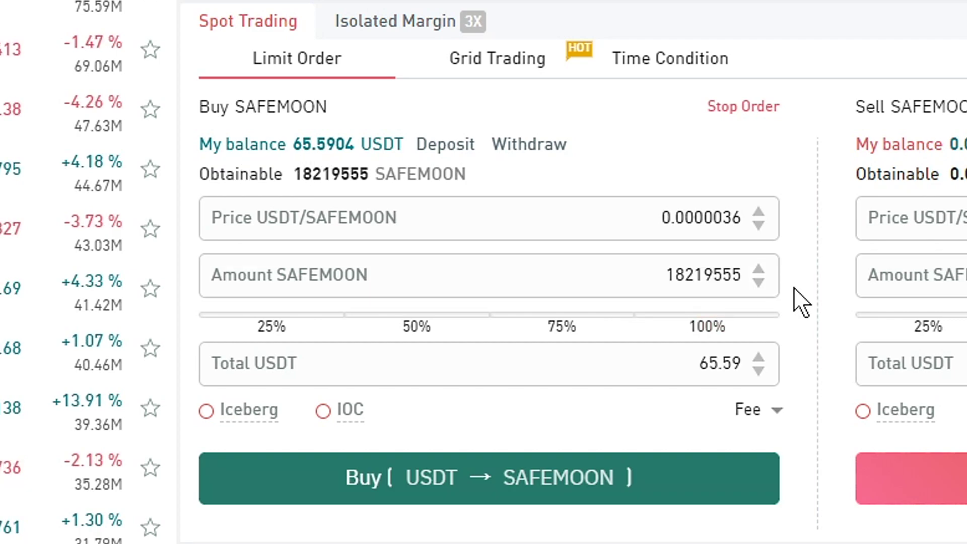
pyautogui.click(759, 213)
pyautogui.doubleClick(759, 226)
pyautogui.click(761, 213)
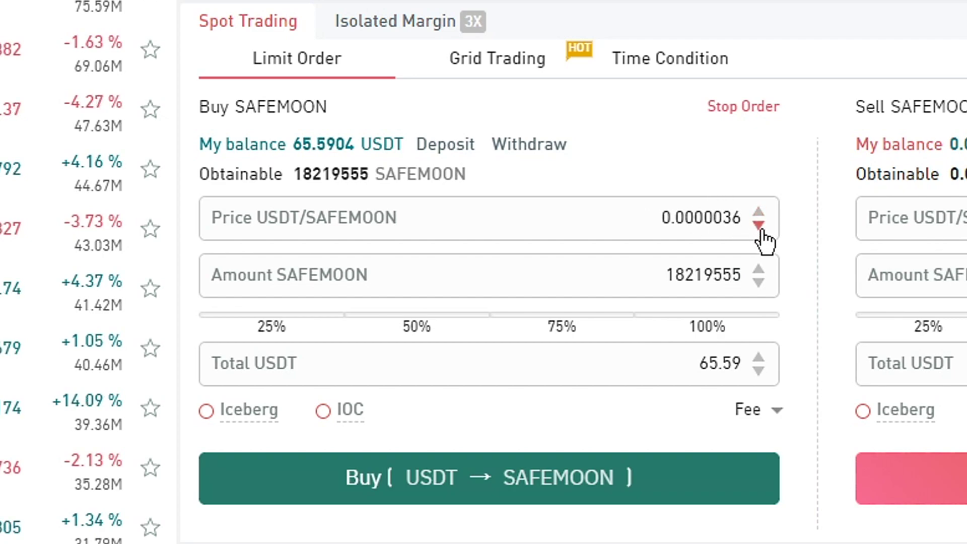
pyautogui.tripleClick(759, 227)
pyautogui.doubleClick(759, 212)
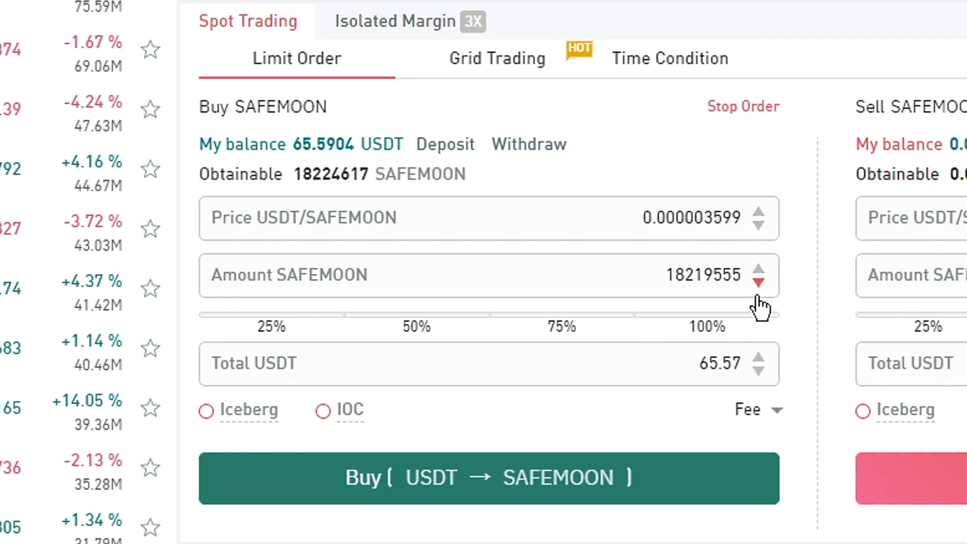
# Set the amount to 100% of the balance: 18224617 SAFEMOON totalling 65.59 USDT.
pyautogui.tripleClick(758, 283)
pyautogui.click(758, 270)
pyautogui.click(715, 315)
pyautogui.click(417, 316)
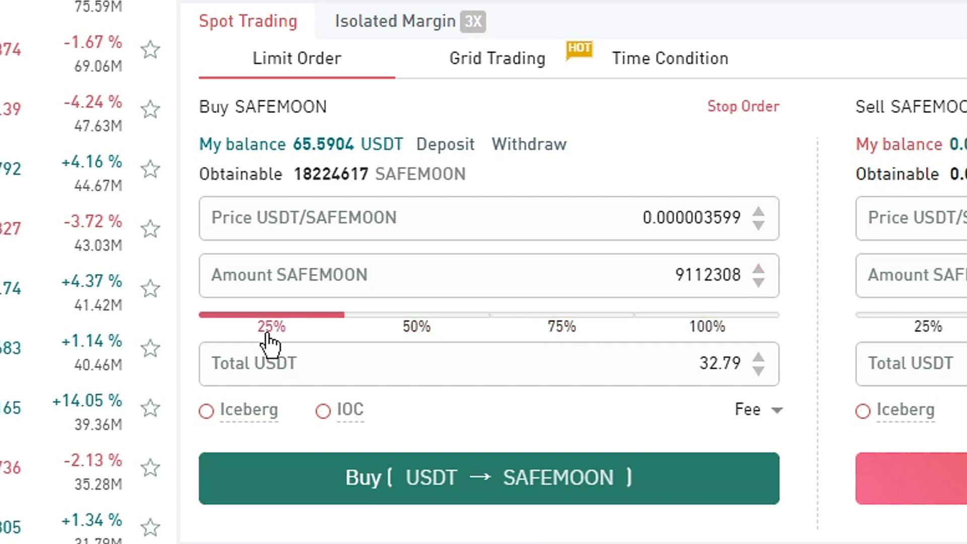
pyautogui.click(272, 317)
pyautogui.click(562, 317)
pyautogui.click(705, 316)
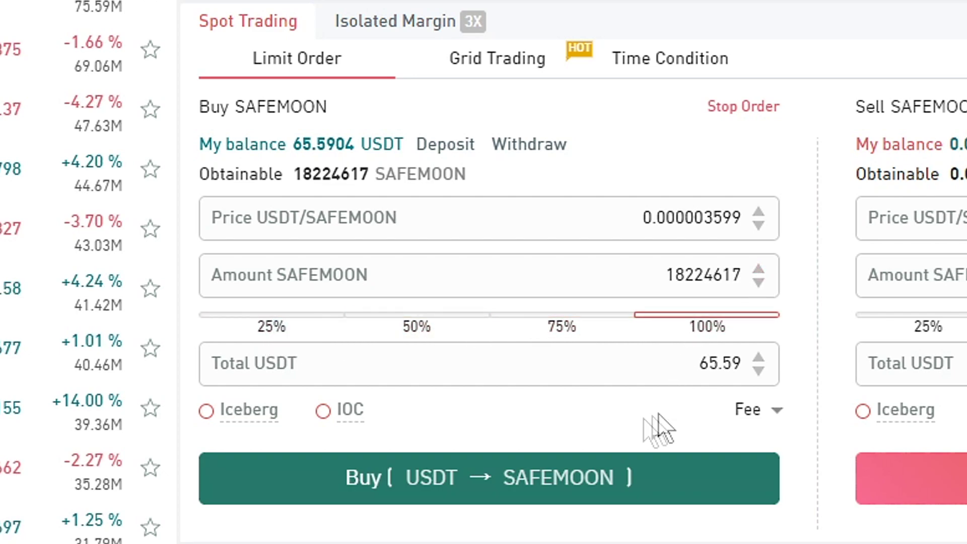
# Confirm the 18224617 SAFEMOON limit buy at 0.000003599 USDT and check it under My Orders.
pyautogui.click(517, 491)
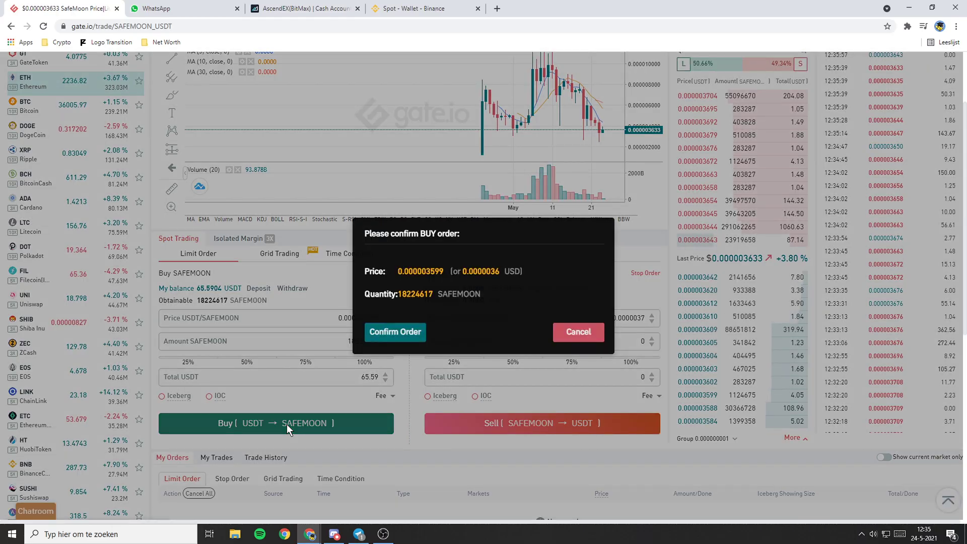
pyautogui.click(390, 335)
pyautogui.scroll(-3, 386, 344)
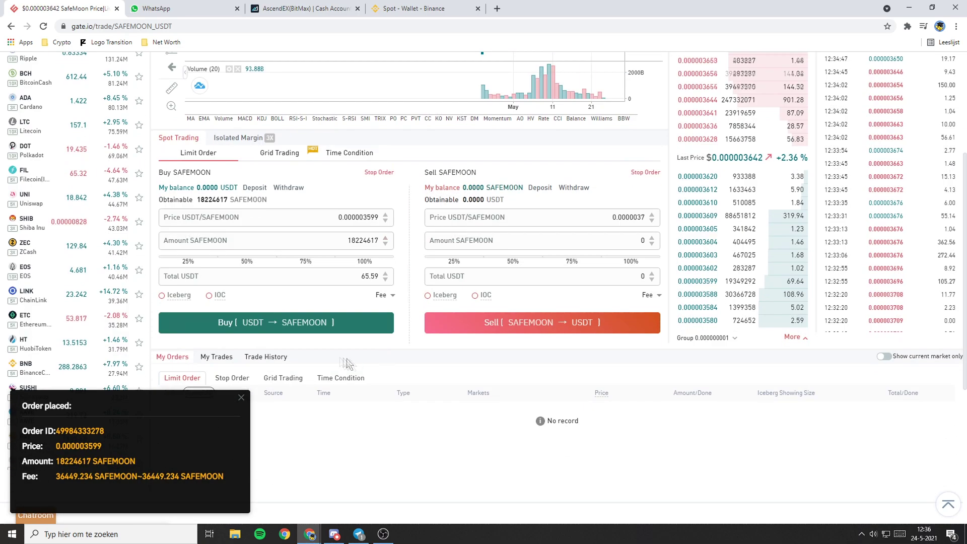
pyautogui.scroll(4, 311, 369)
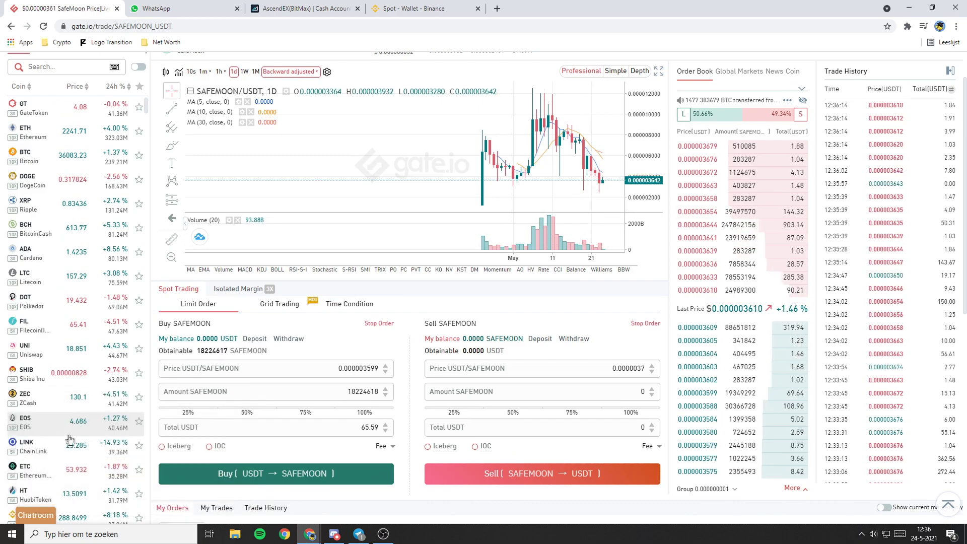
pyautogui.scroll(-1, 398, 423)
pyautogui.scroll(-2, 397, 423)
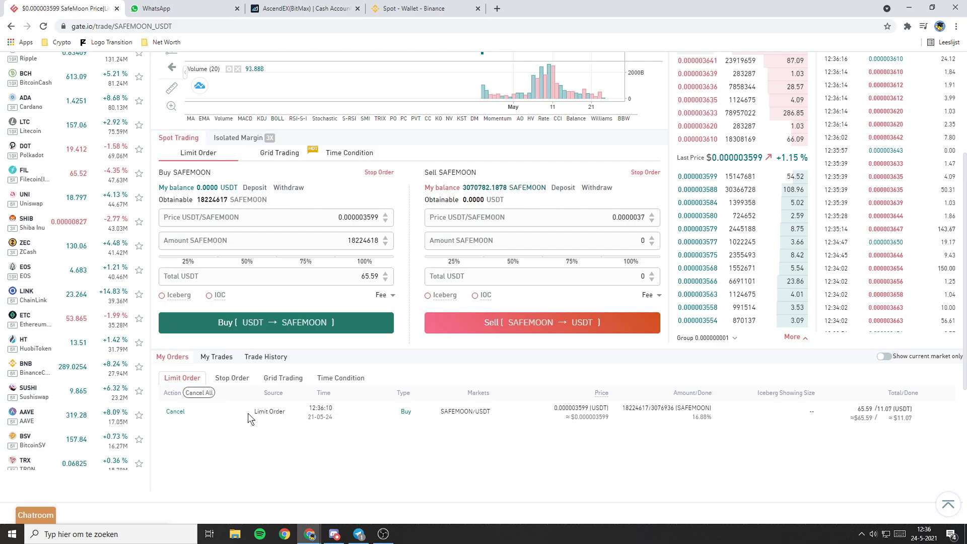
pyautogui.scroll(2, 410, 420)
pyautogui.scroll(2, 407, 419)
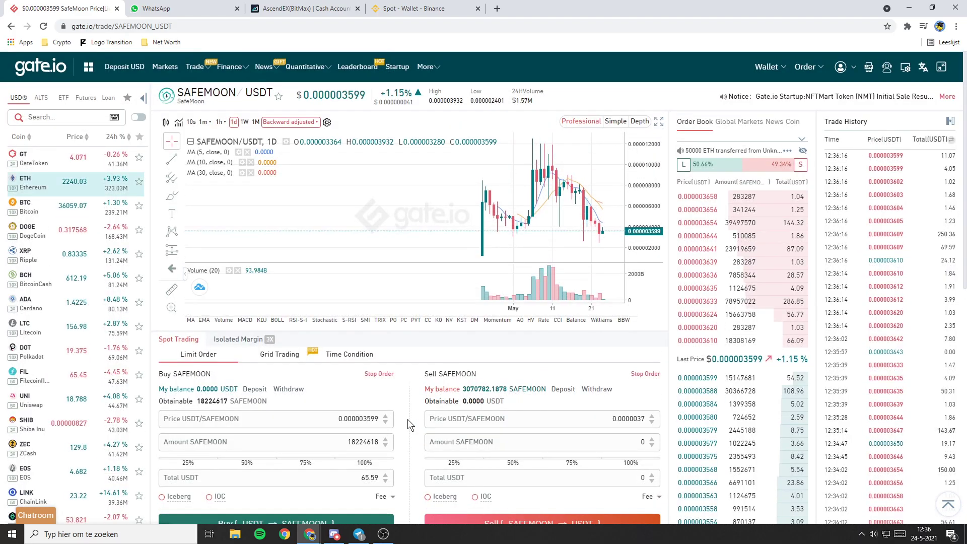